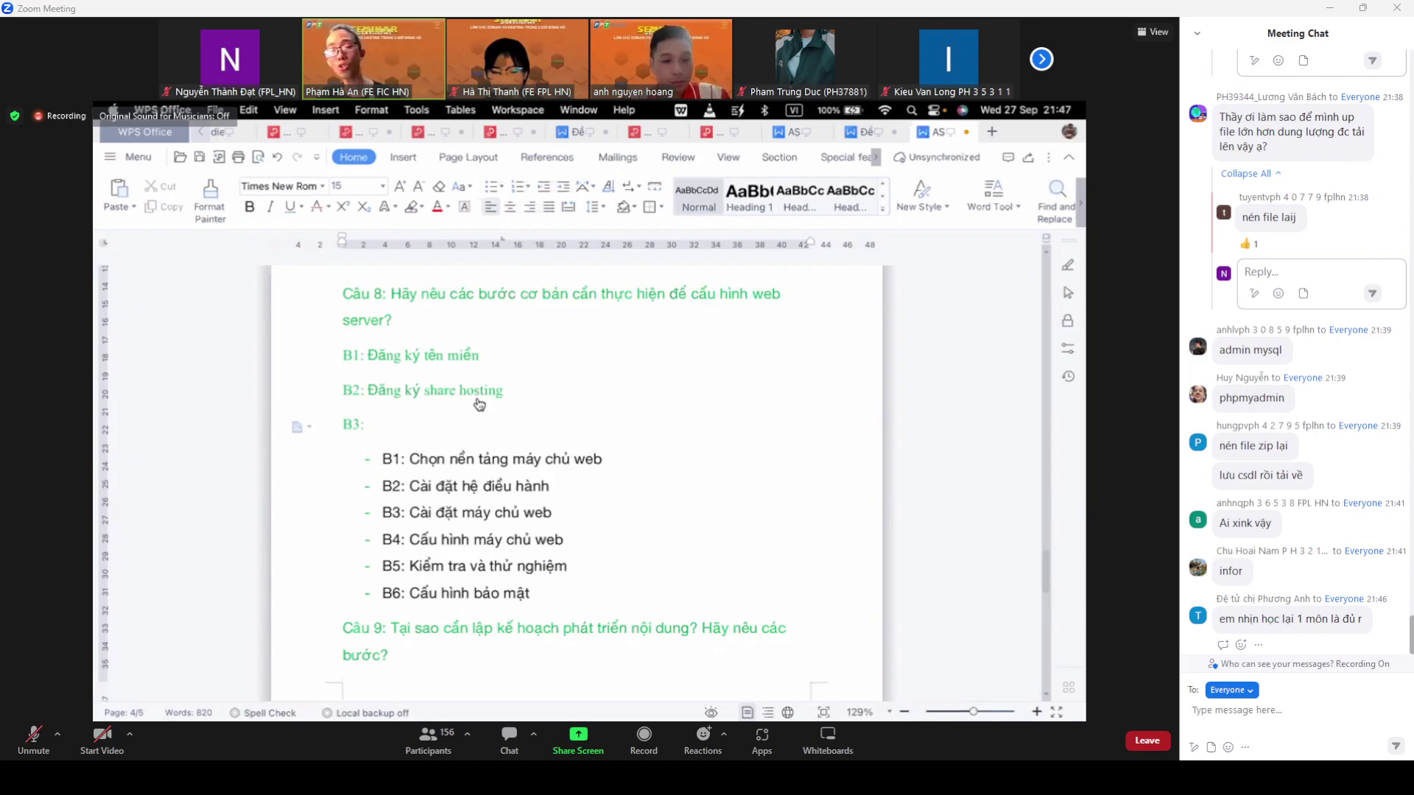
Switch to the Cốc Cốc browser and show the Mắt Bão domain check page for phamthoai.vn.
{"action": "key", "text": "super+Tab"}
{"action": "key", "text": "super+Tab"}
{"action": "key", "text": "super+Tab"}
{"action": "key", "text": "super+Tab"}
{"action": "key", "text": "super+Tab"}
{"action": "key", "text": "super+Tab"}
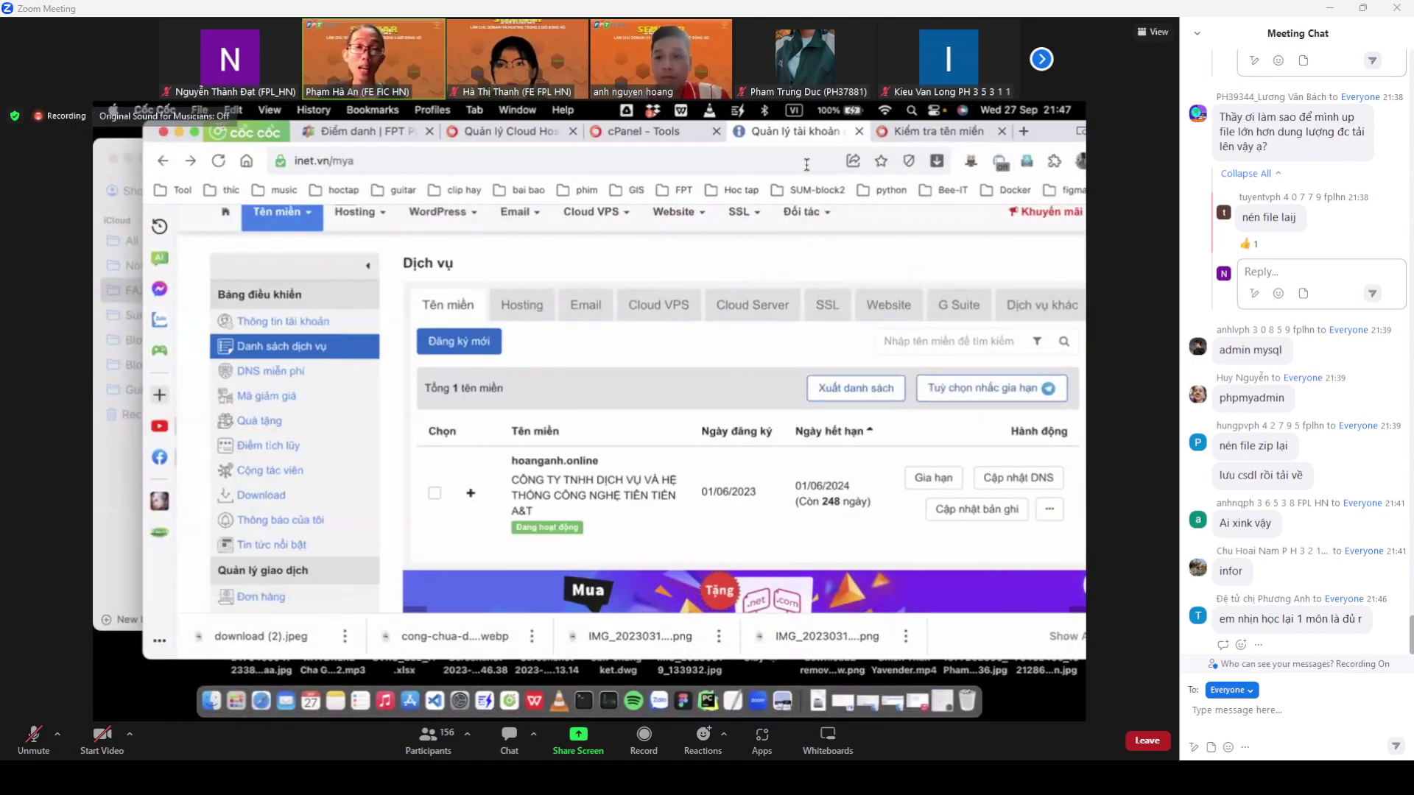
{"action": "left_click", "coordinate": [920, 139]}
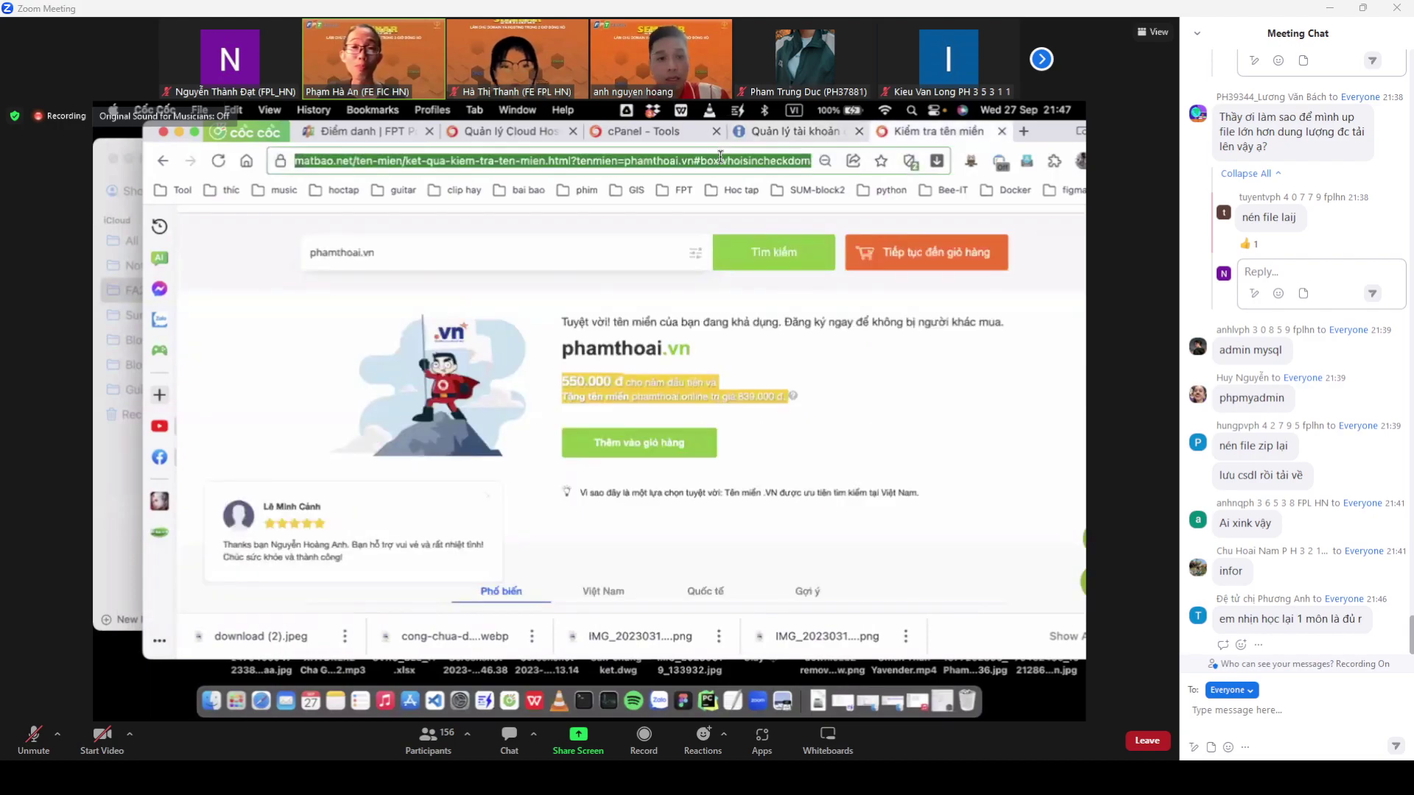
{"action": "left_click", "coordinate": [720, 156]}
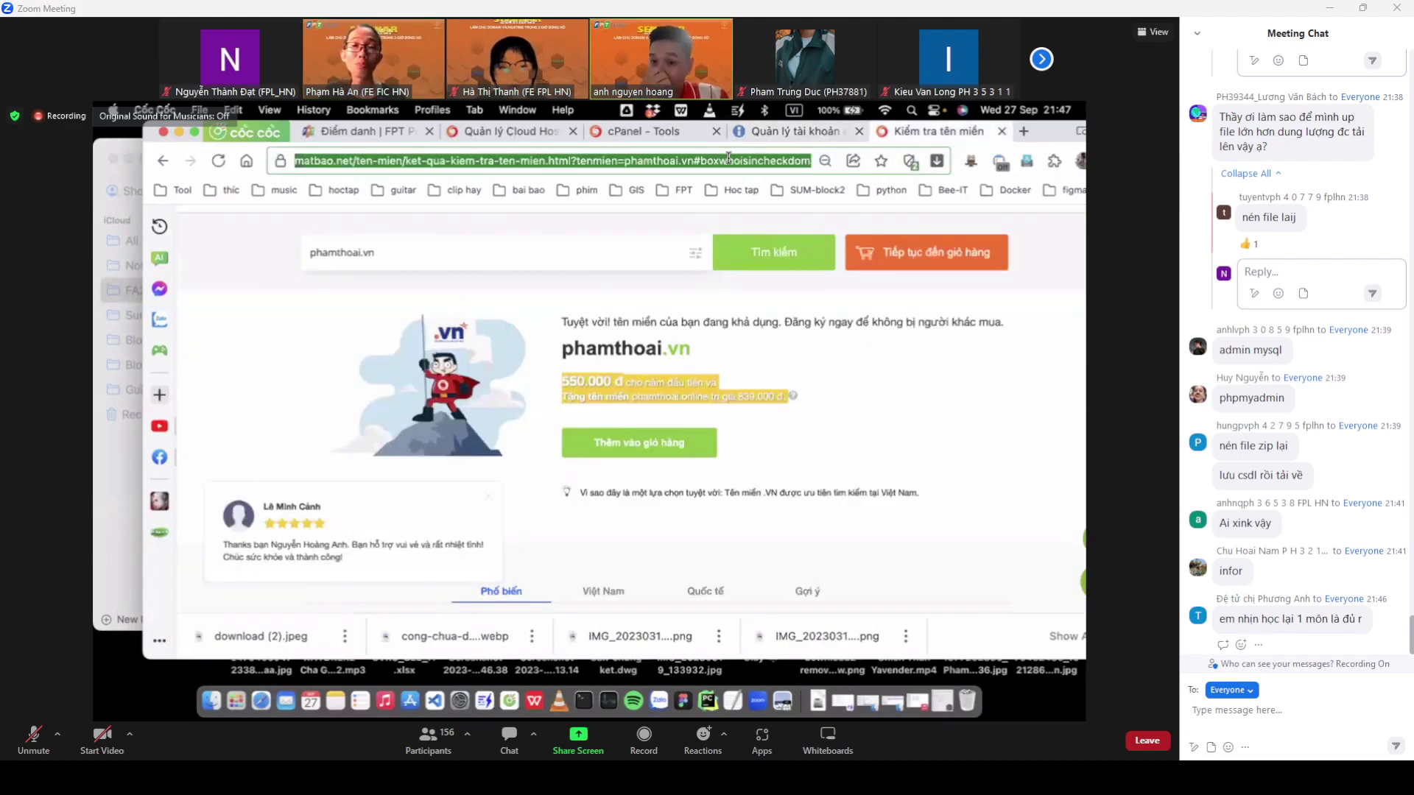
Show the Hosting services list in the iNET account management page.
{"action": "left_click", "coordinate": [785, 137]}
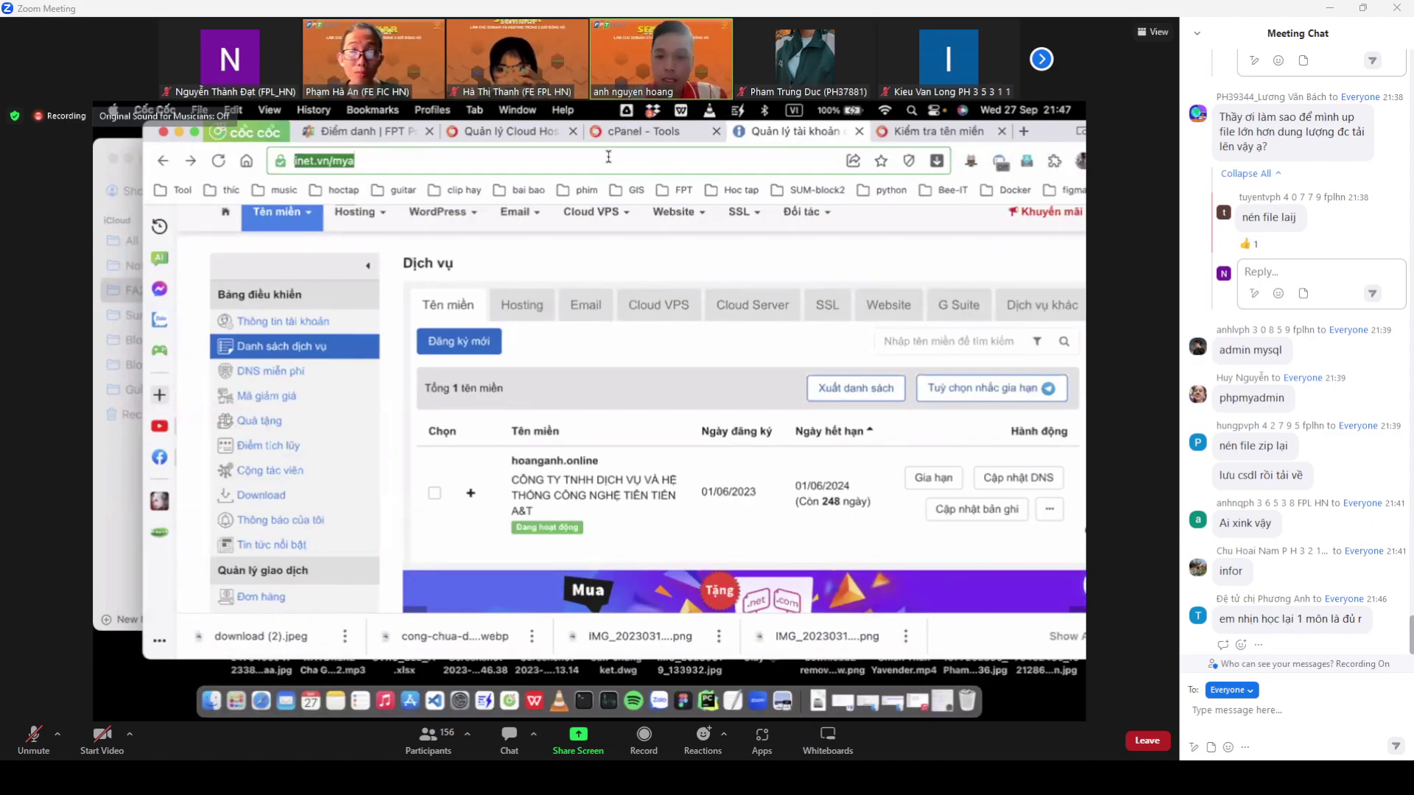
{"action": "scroll", "coordinate": [560, 457], "scroll_direction": "down", "scroll_amount": 1}
{"action": "left_click", "coordinate": [523, 289]}
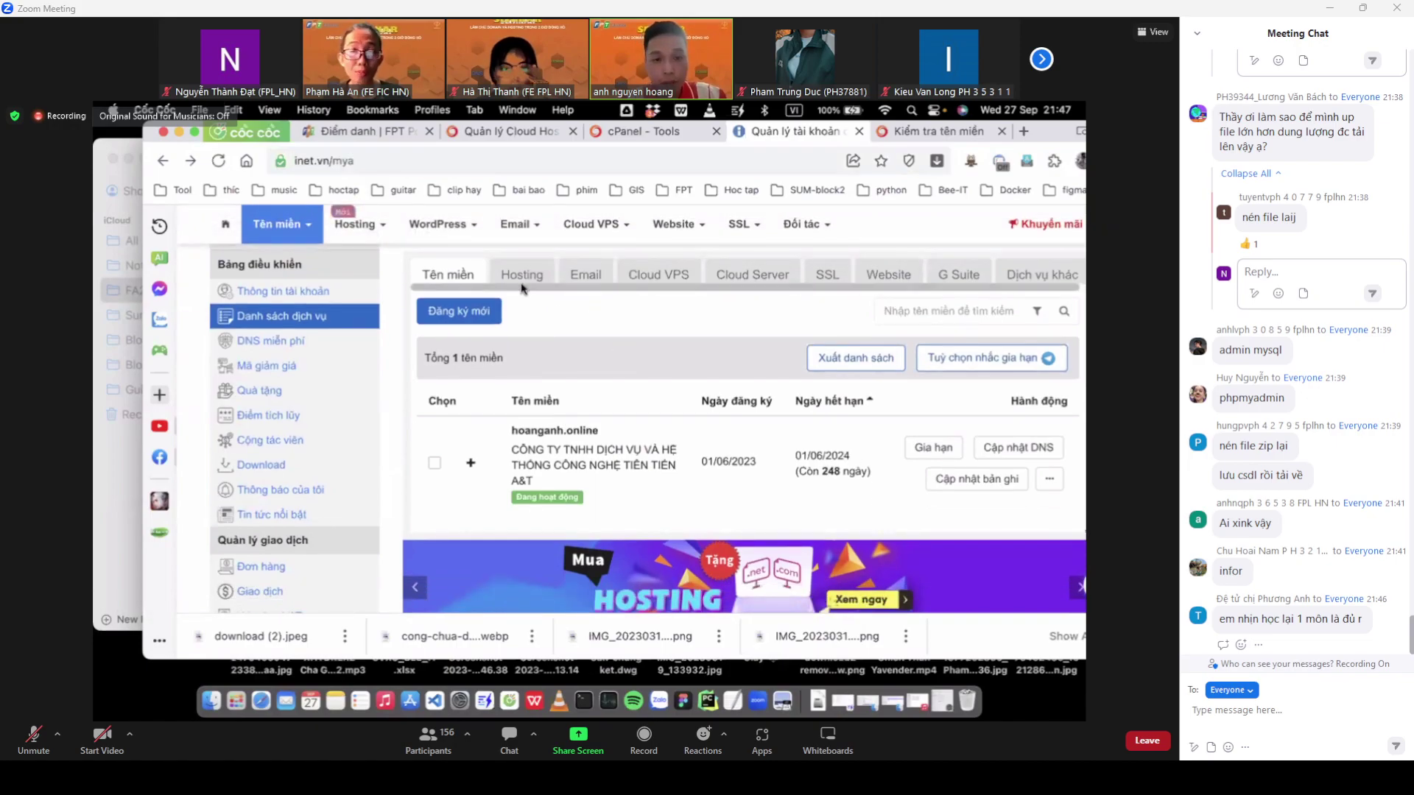
{"action": "left_click", "coordinate": [521, 284]}
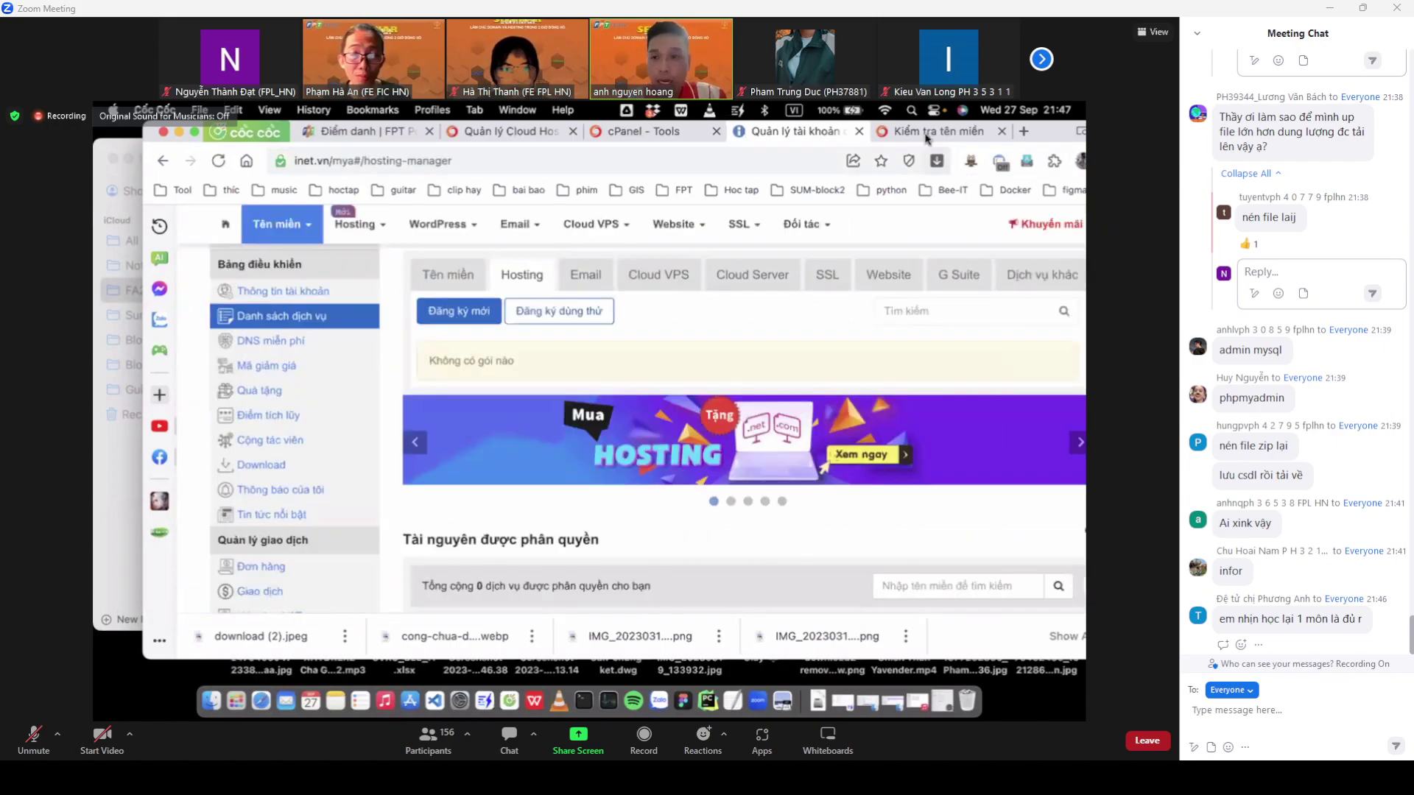
Open id.matbao.net in place of the Mắt Bão domain check page and sign in with the prefilled credentials.
{"action": "left_click", "coordinate": [927, 133]}
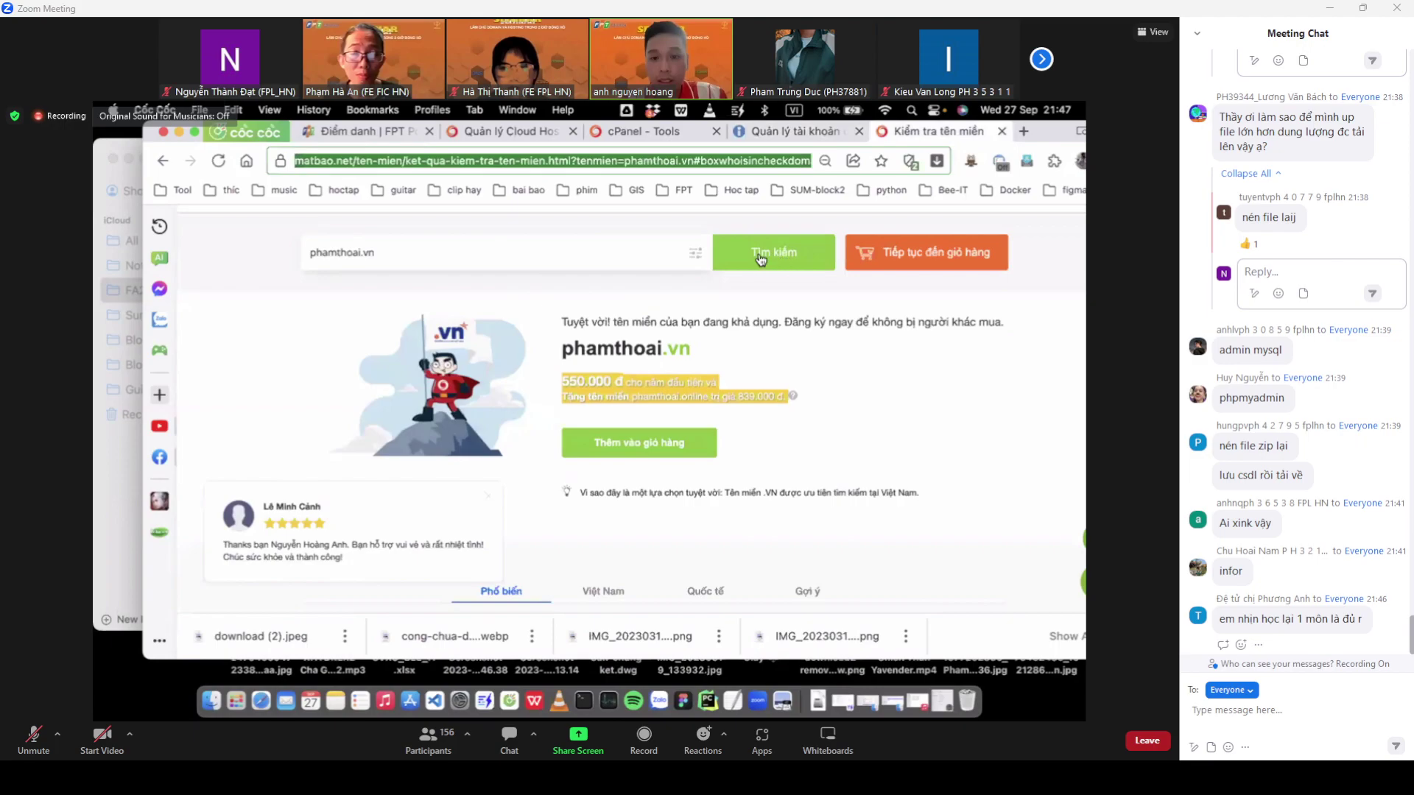
{"action": "type", "text": "id.matbao.net"}
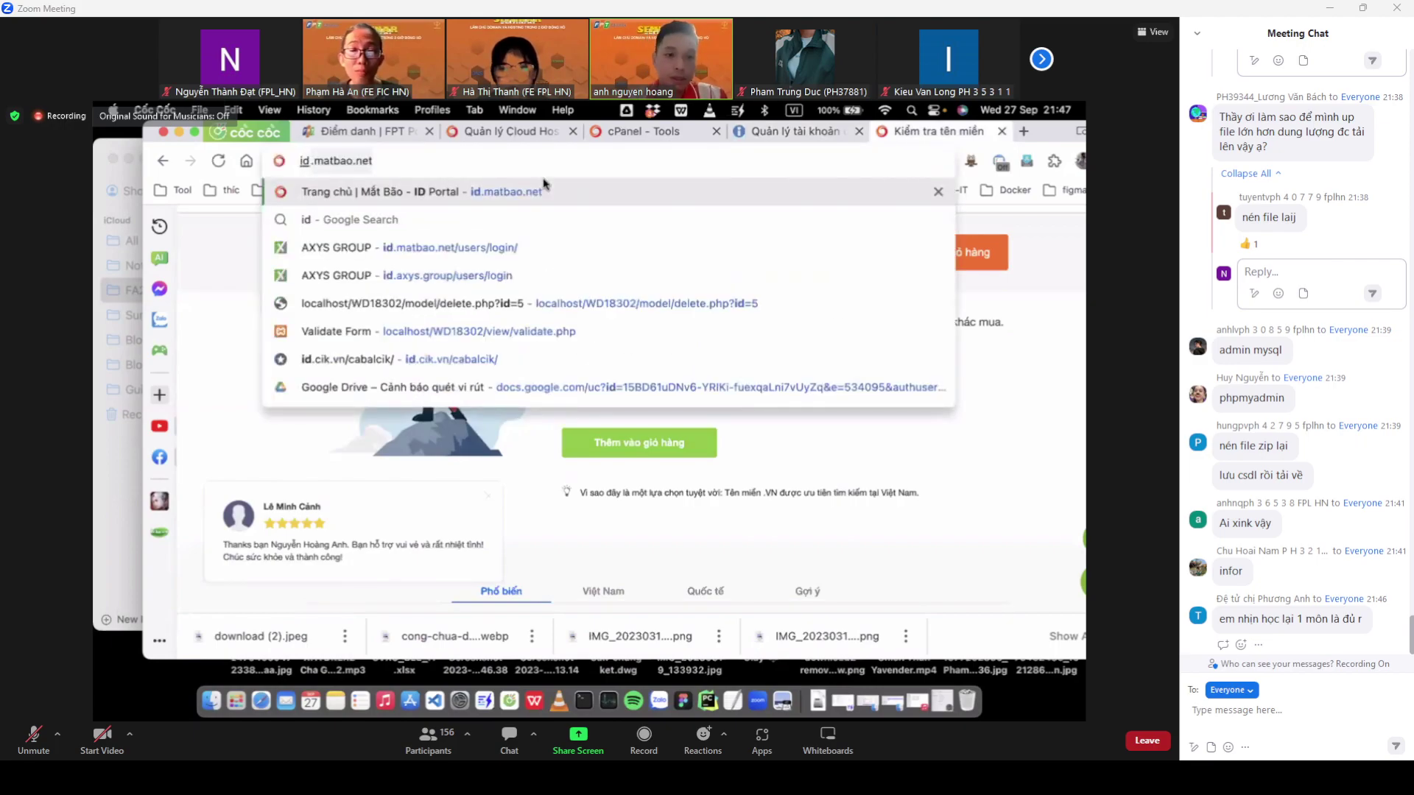
{"action": "left_click", "coordinate": [543, 185]}
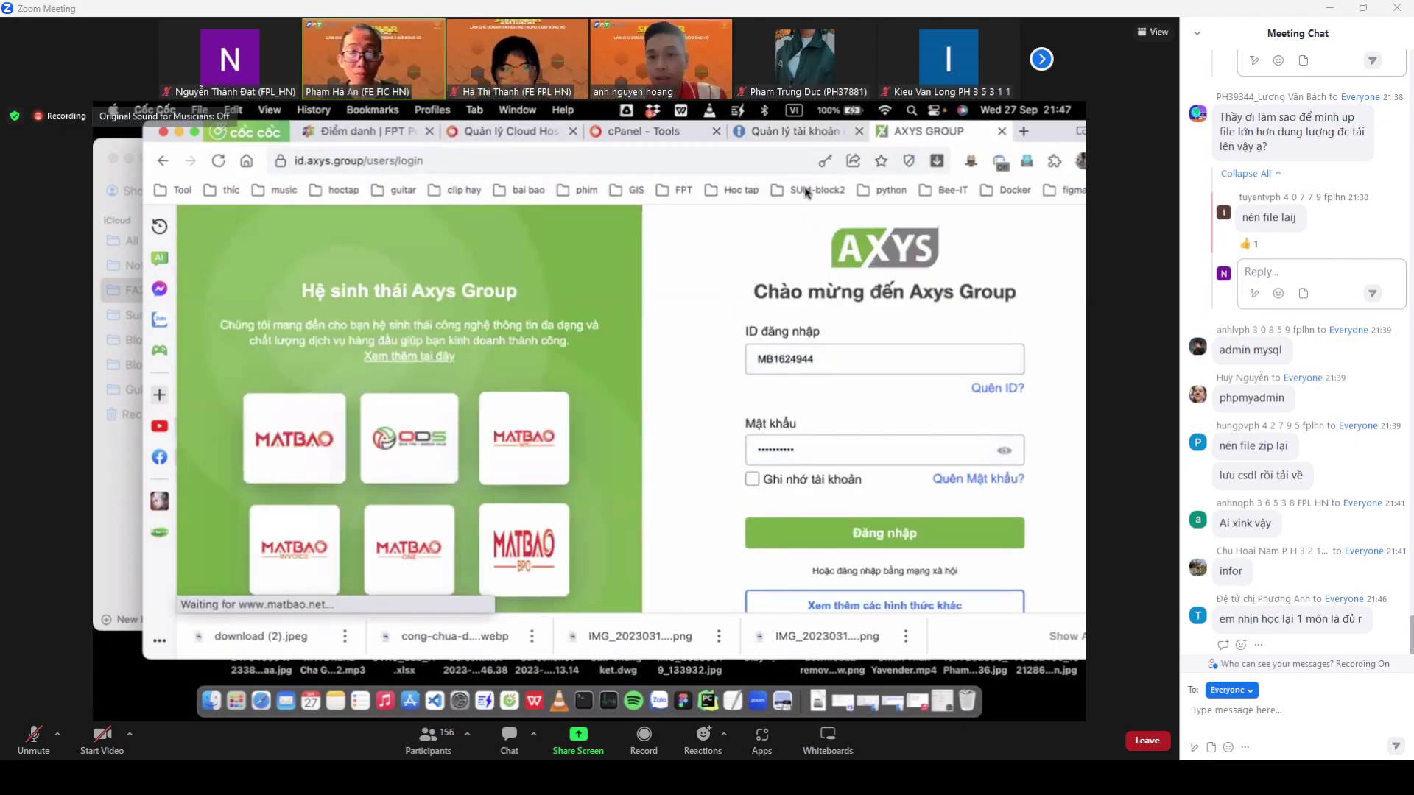
{"action": "left_click", "coordinate": [833, 533]}
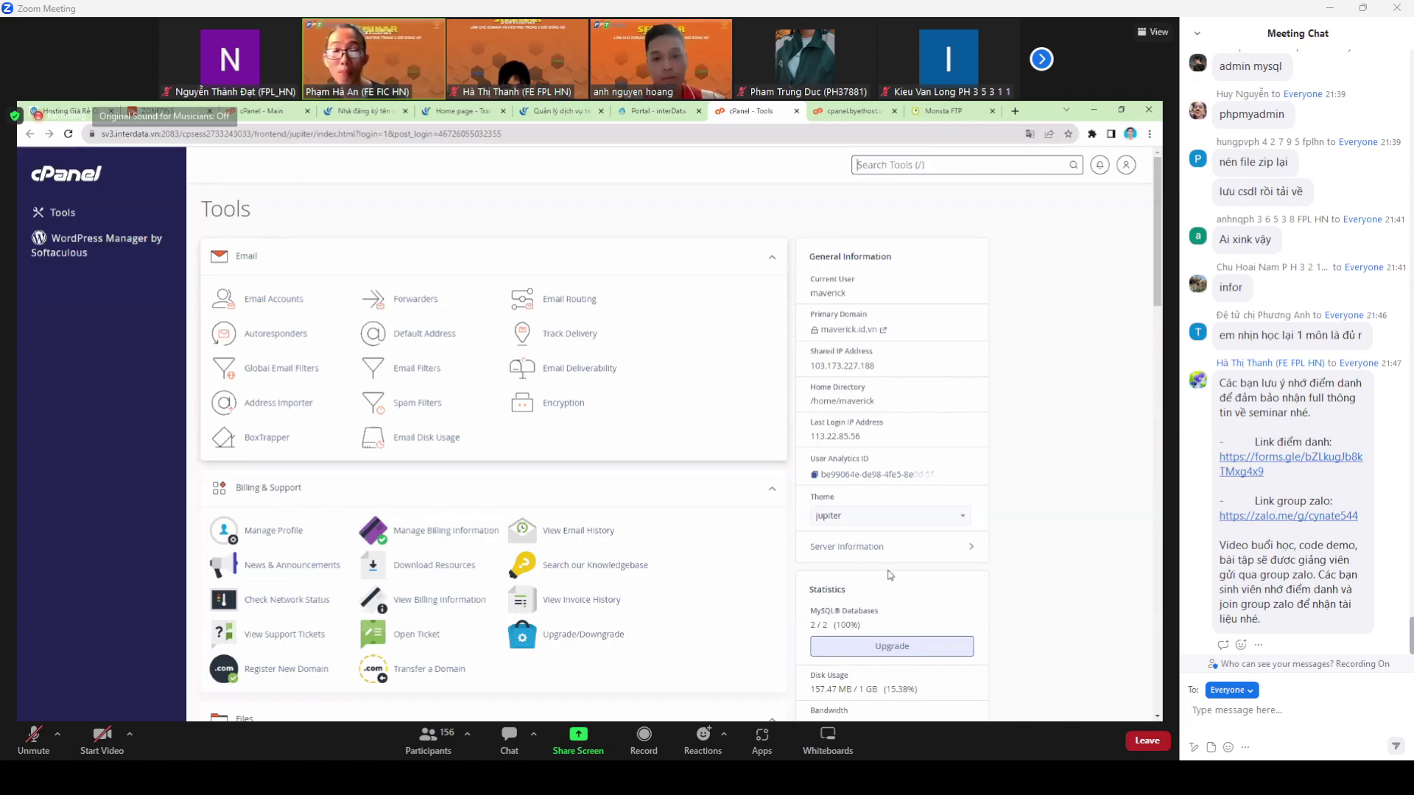
Highlight the Shared IP Address value in cPanel's General Information.
{"action": "left_click_drag", "start_coordinate": [890, 382], "coordinate": [808, 347]}
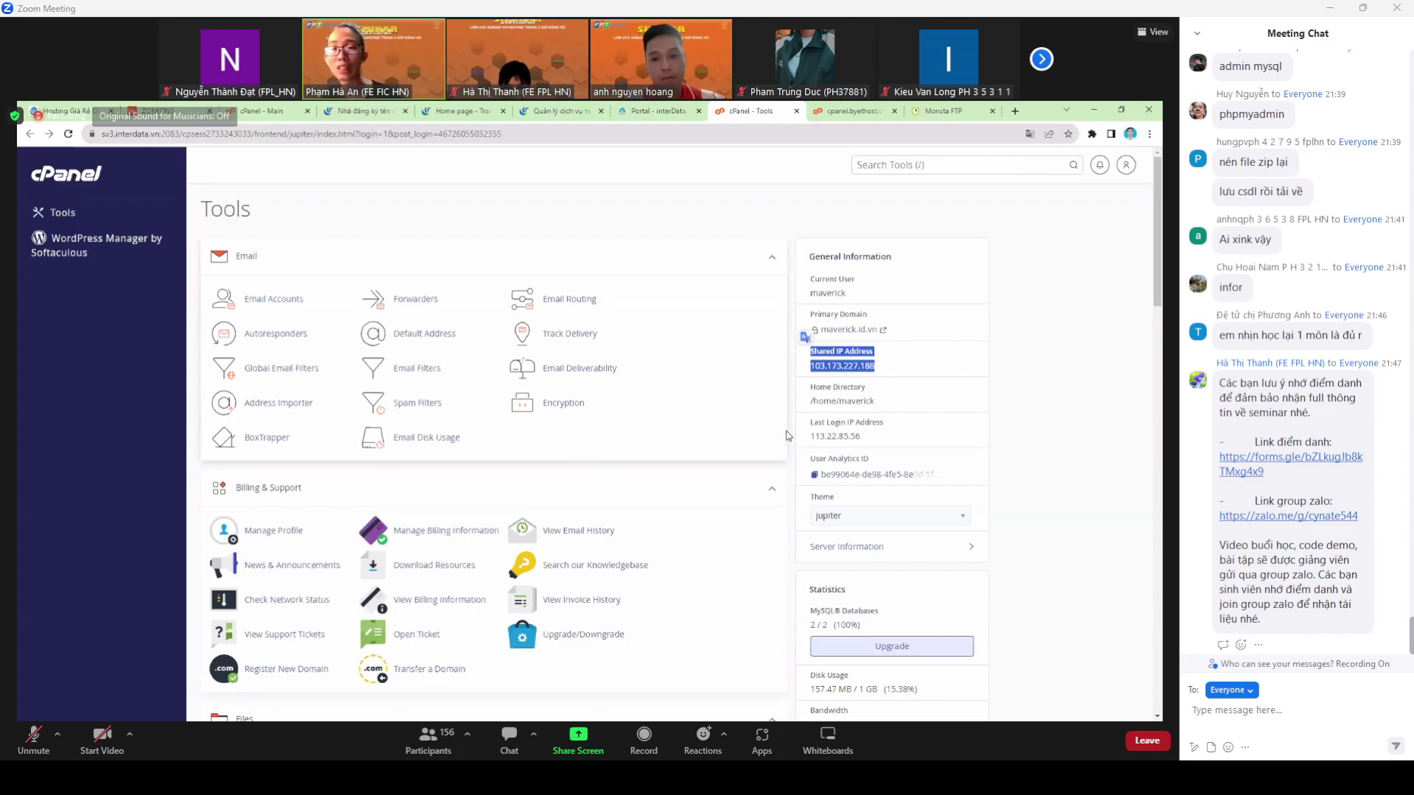
{"action": "mouse_move", "coordinate": [818, 365]}
{"action": "left_mouse_down"}
{"action": "mouse_move", "coordinate": [915, 372]}
{"action": "mouse_move", "coordinate": [813, 359]}
{"action": "left_mouse_up"}
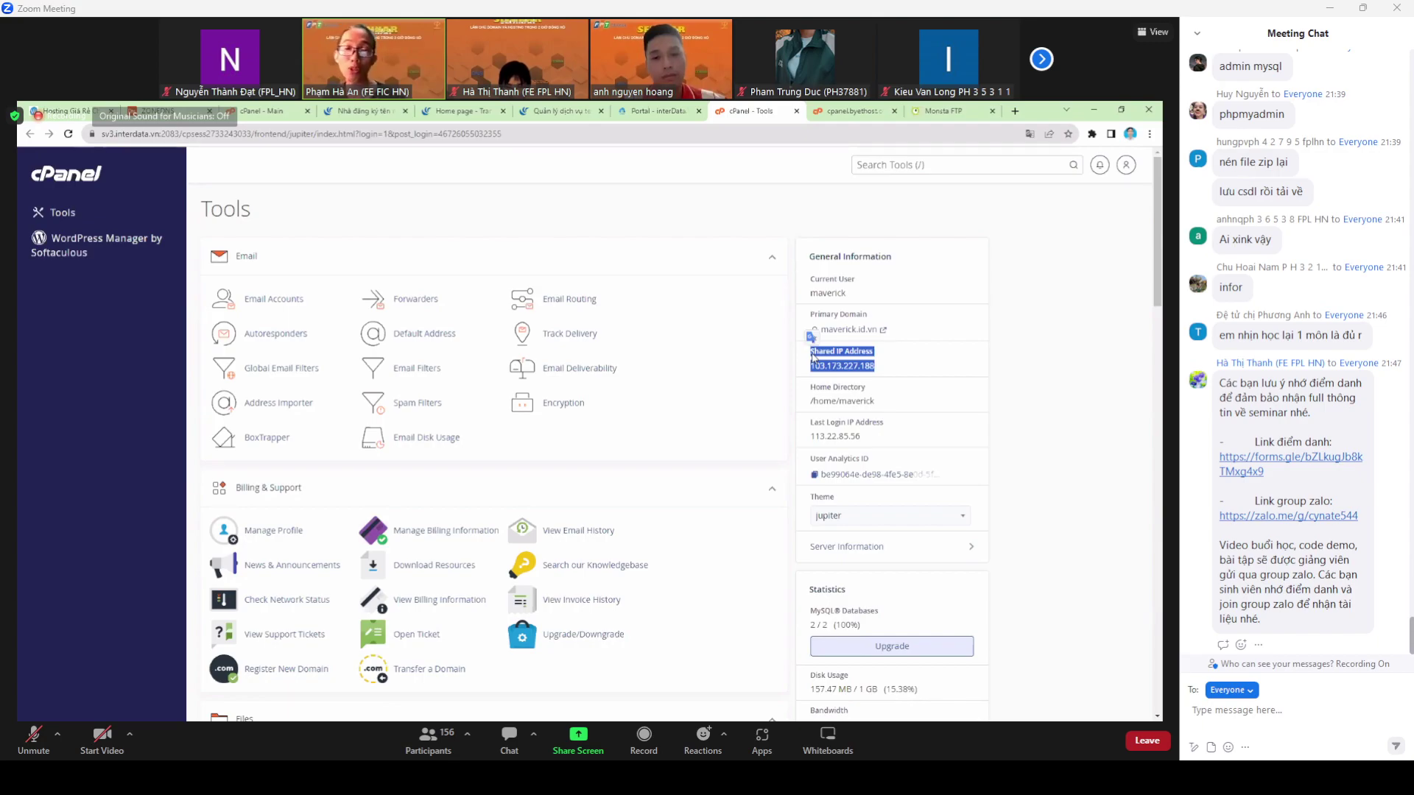
{"action": "left_click_drag", "start_coordinate": [899, 372], "coordinate": [811, 367]}
{"action": "left_click", "coordinate": [902, 366]}
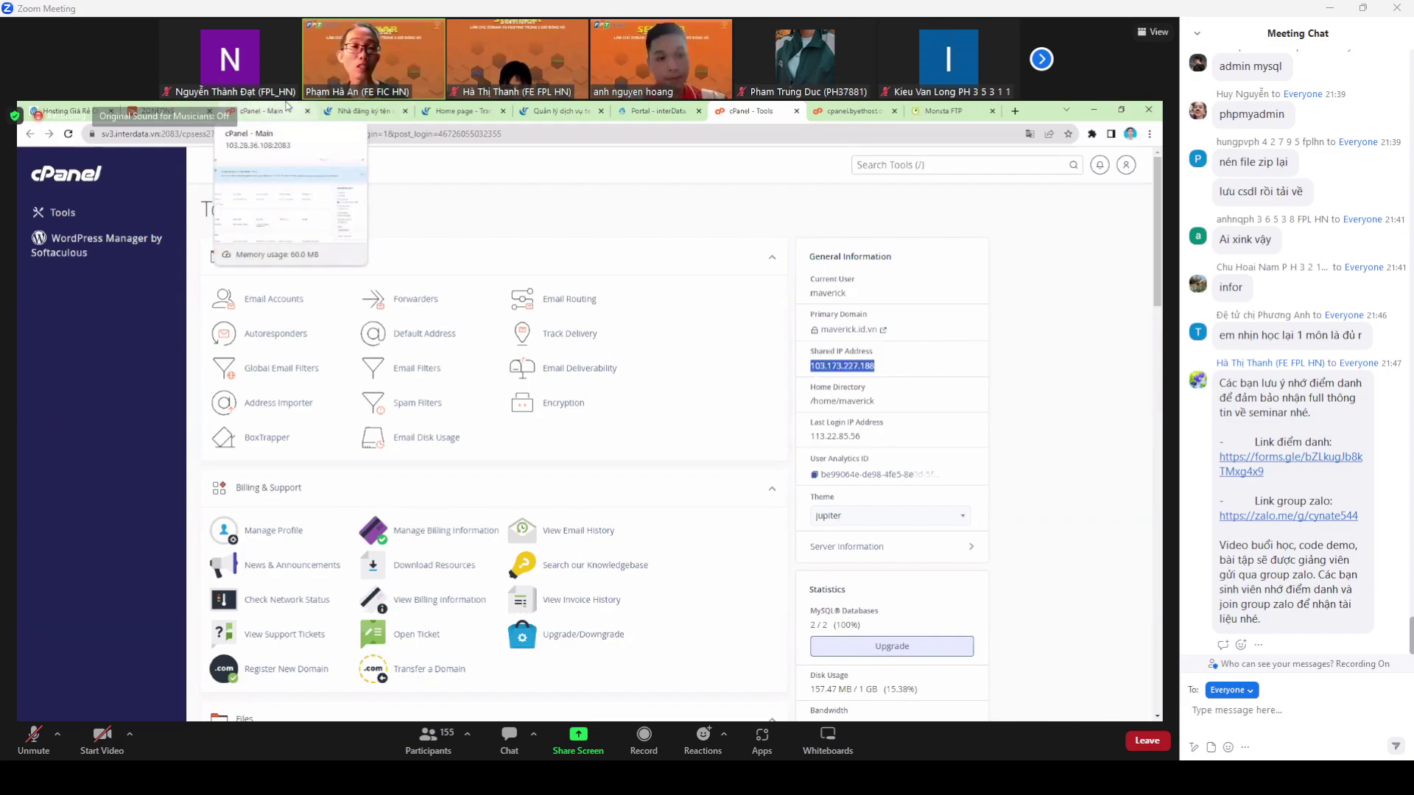
Open the DNS settings (Cài đặt DNS) of maverick.id.vn from Tenten's domain service list.
{"action": "left_click", "coordinate": [357, 111]}
{"action": "left_click", "coordinate": [456, 110]}
{"action": "left_click", "coordinate": [548, 110]}
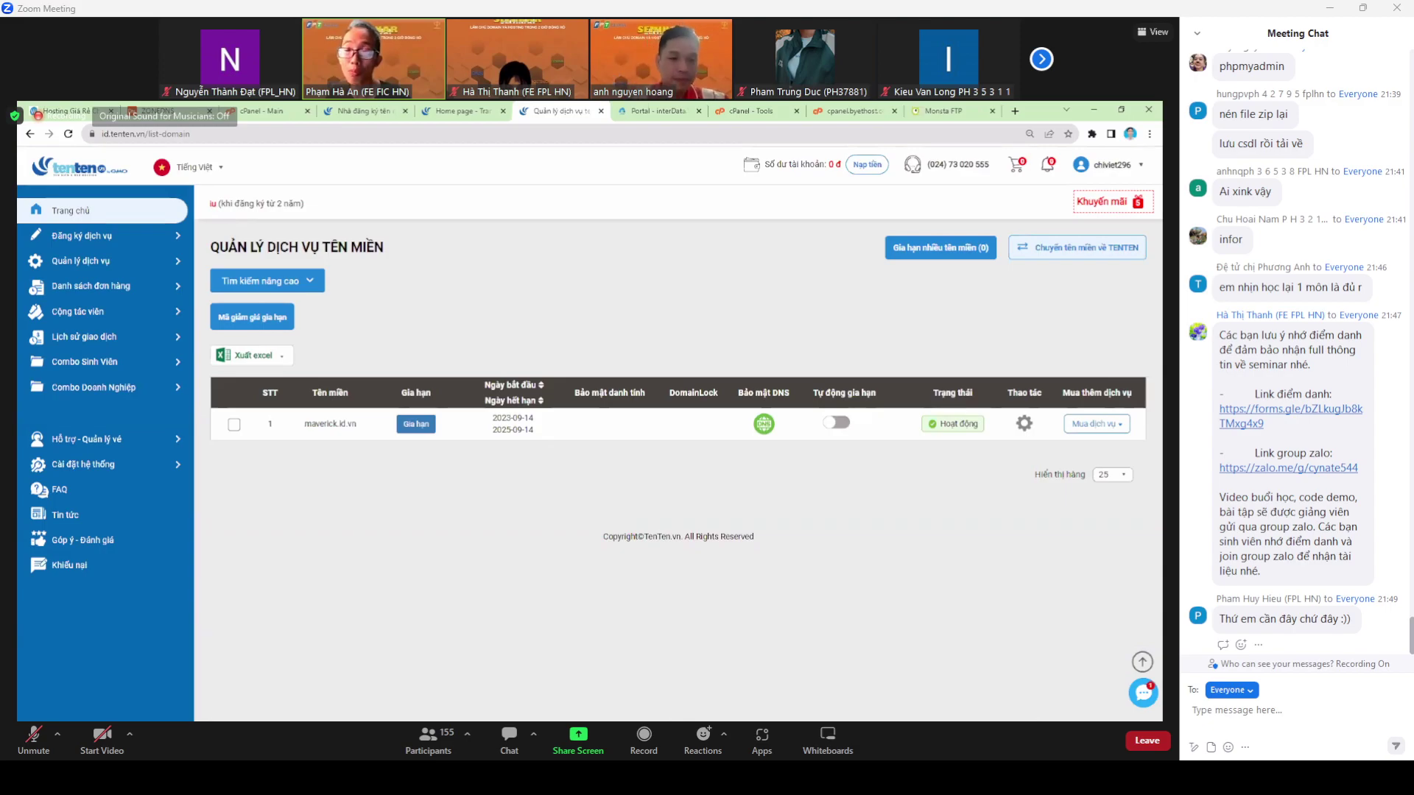
{"action": "left_click", "coordinate": [1088, 428]}
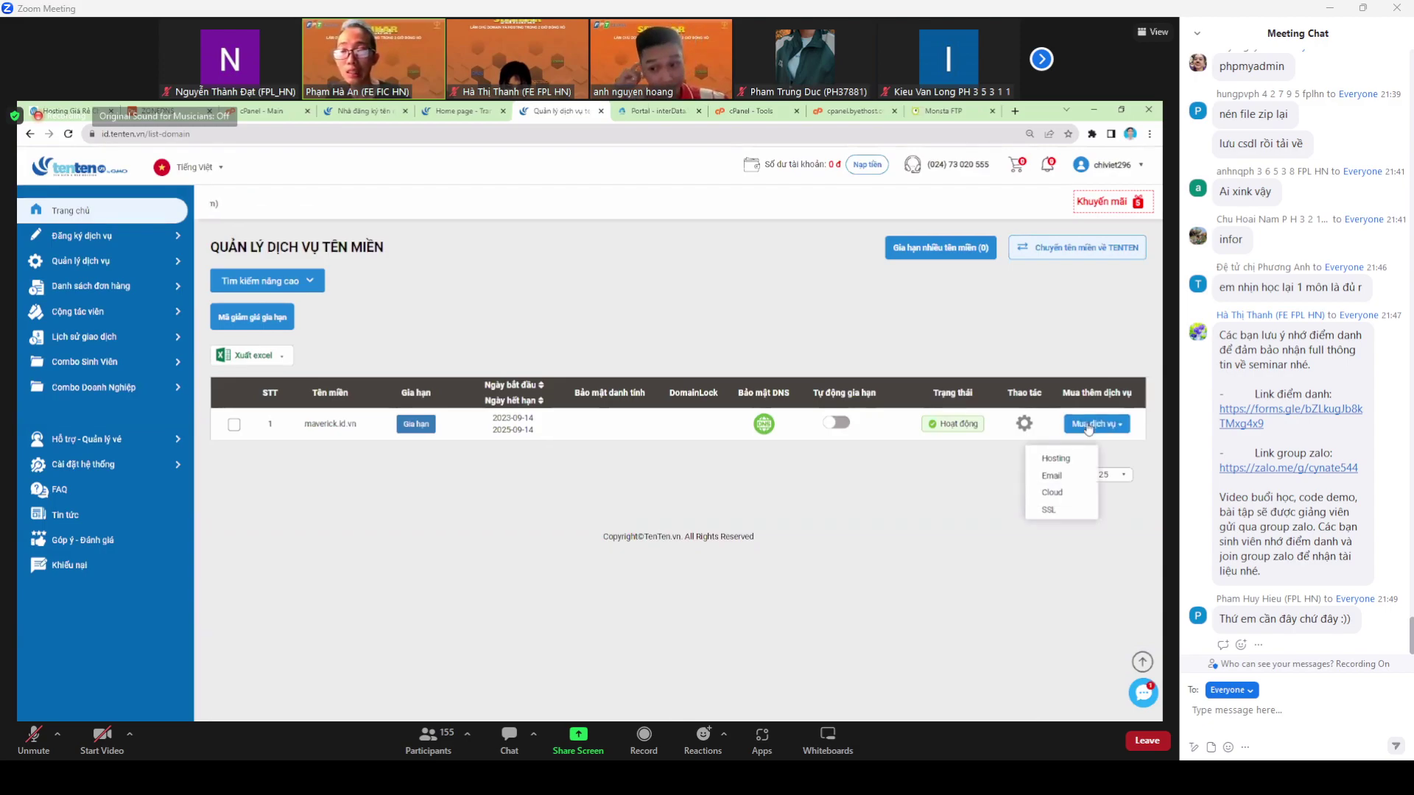
{"action": "left_click", "coordinate": [1024, 423]}
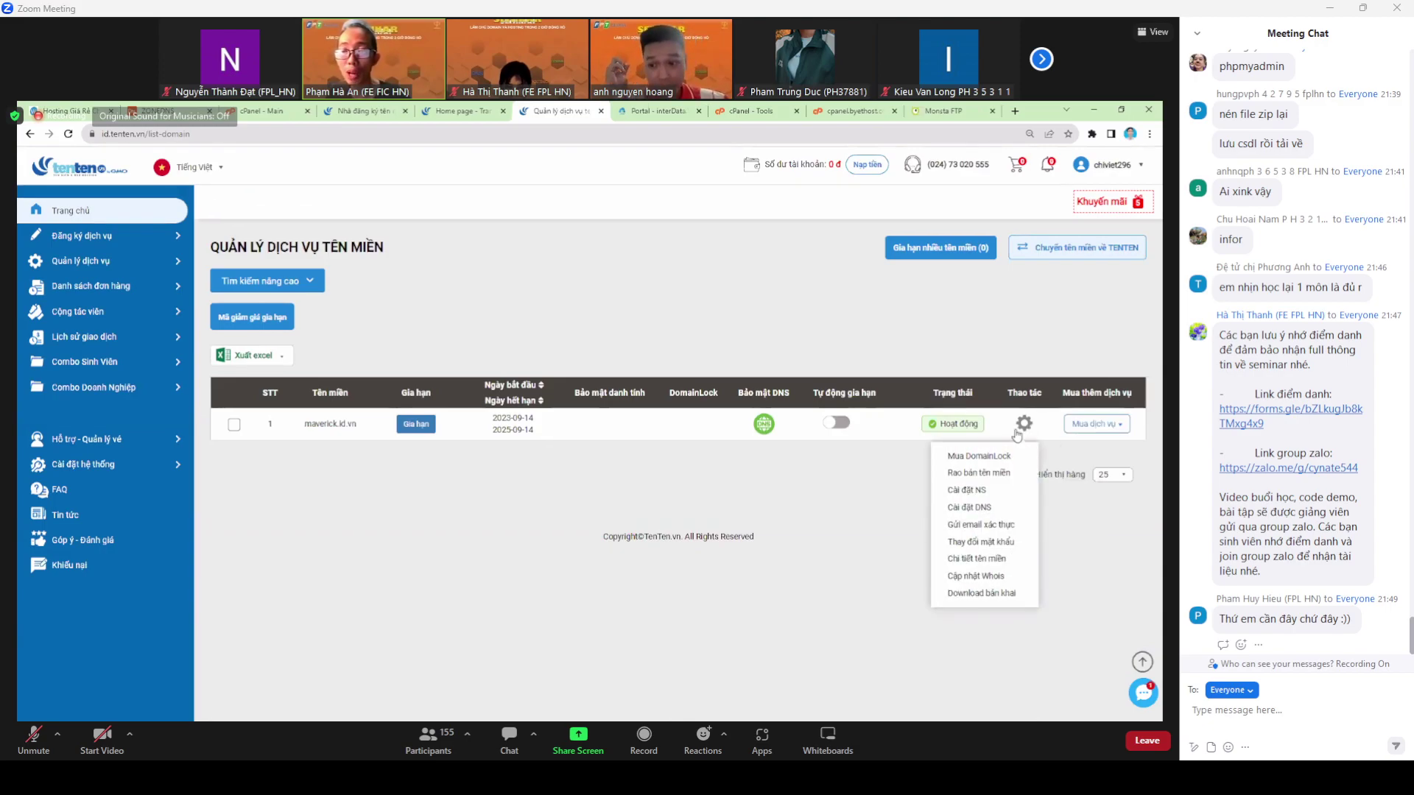
{"action": "left_click", "coordinate": [985, 510]}
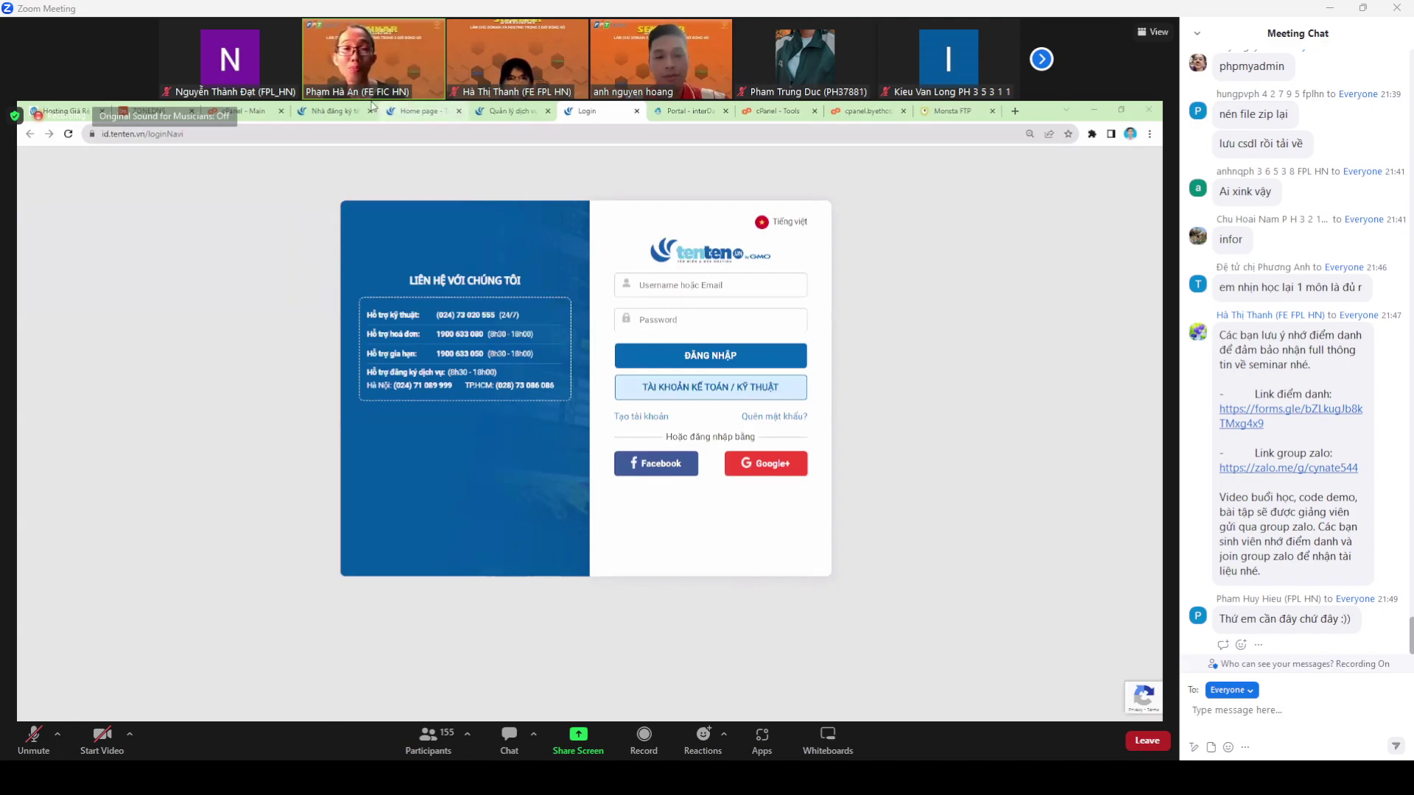
Review the open Tenten pages: the public home page, account dashboard, domain service list and login page.
{"action": "left_click", "coordinate": [333, 111]}
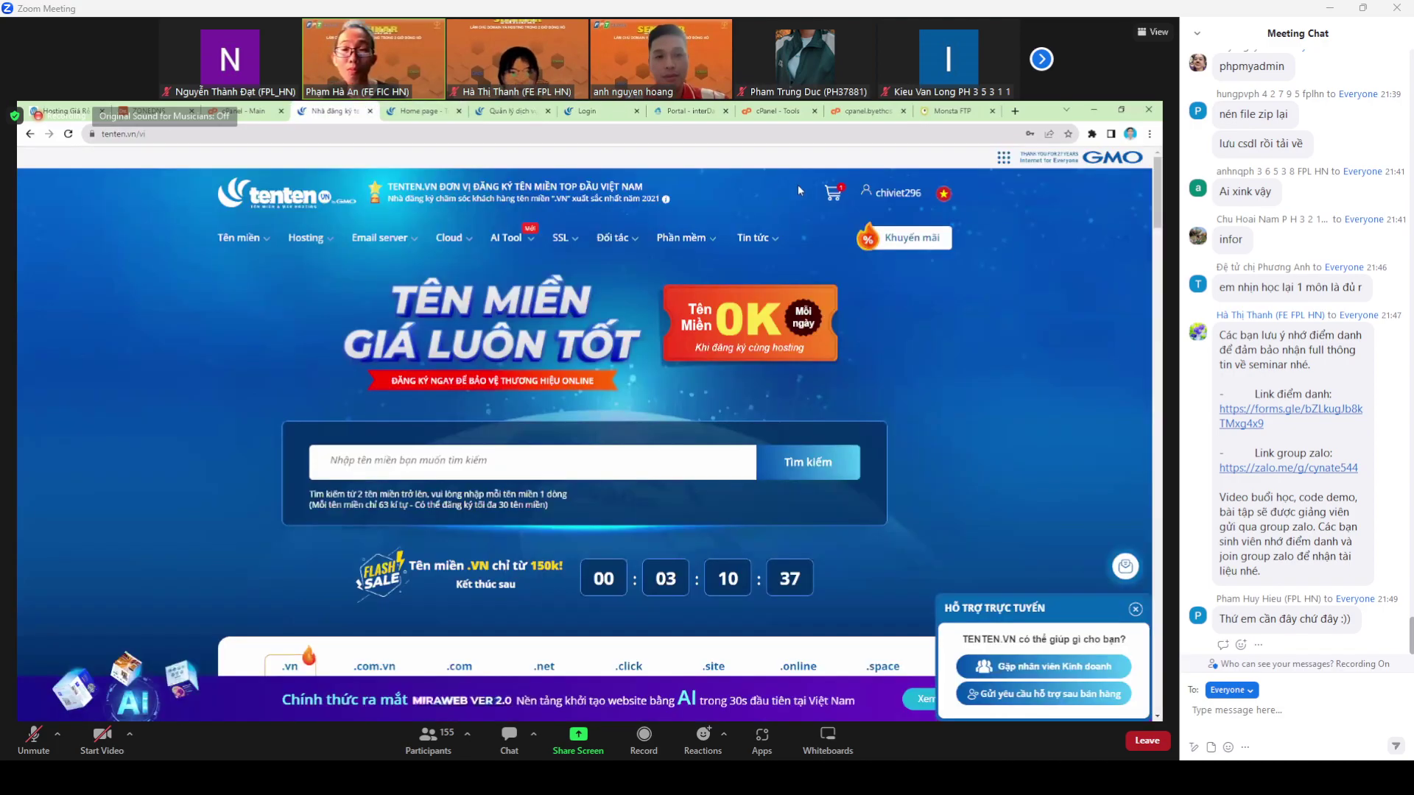
{"action": "left_click", "coordinate": [431, 111]}
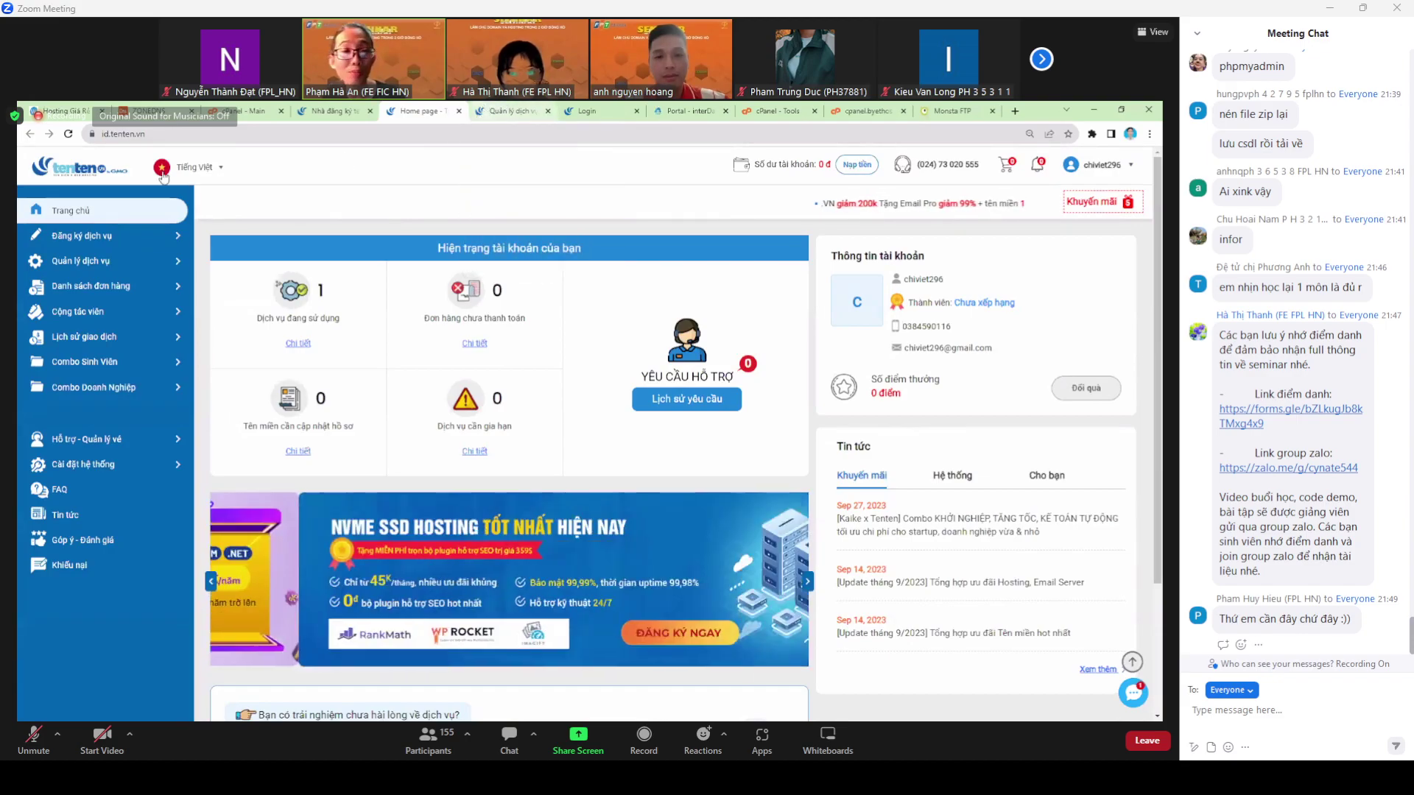
{"action": "left_click", "coordinate": [509, 111]}
{"action": "left_click", "coordinate": [610, 110]}
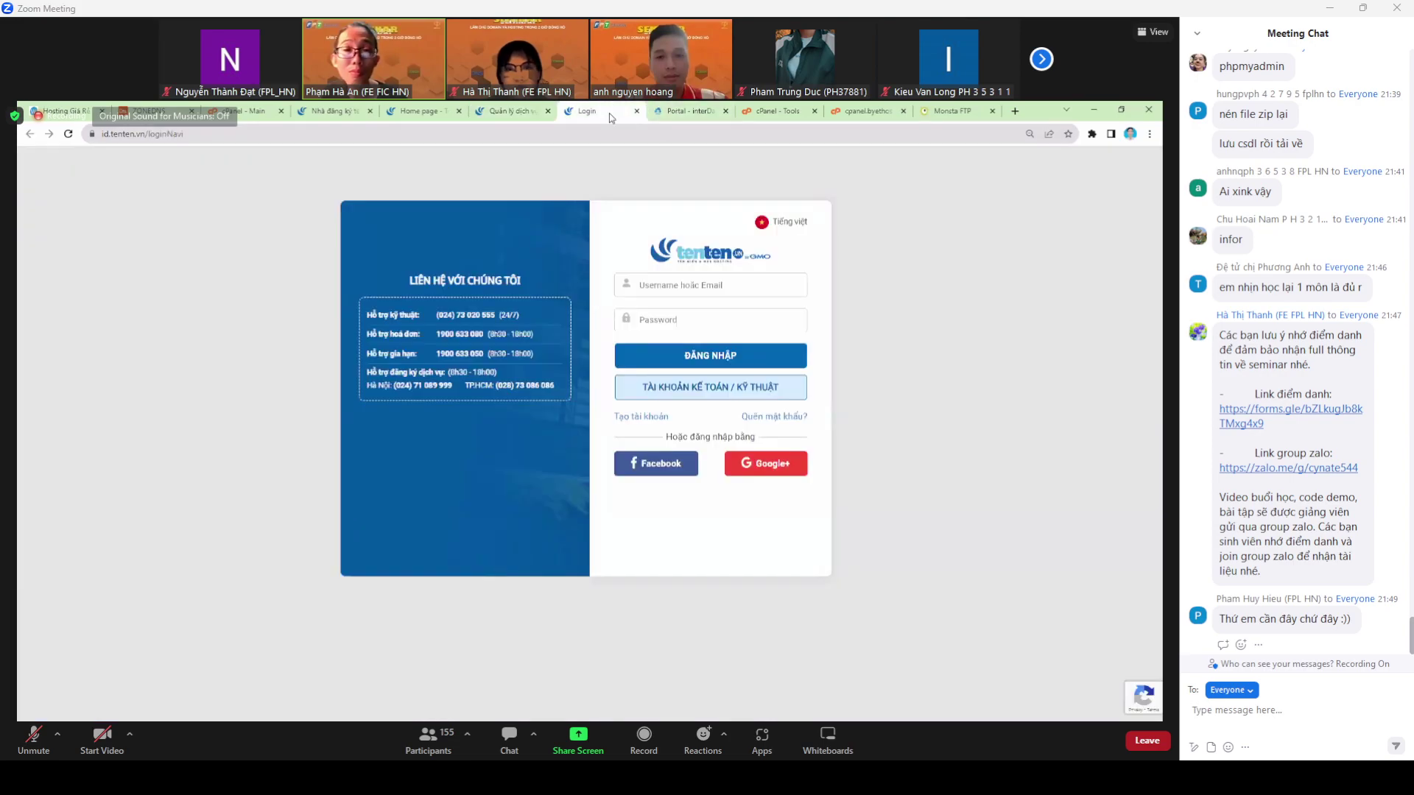
Try to log in to cPanel from the InterData hosting management page, and return to the Tenten login page.
{"action": "left_click", "coordinate": [690, 110]}
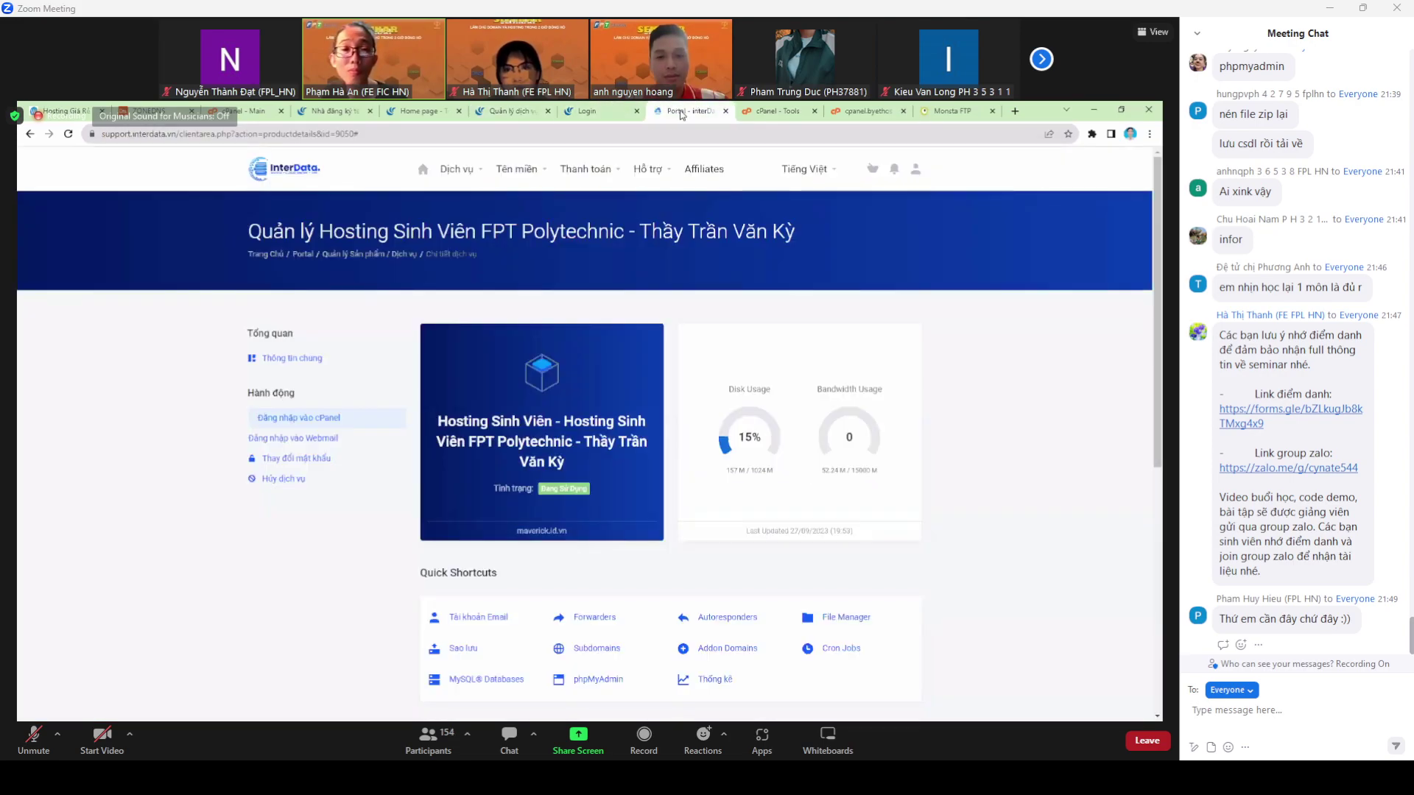
{"action": "left_click", "coordinate": [313, 418]}
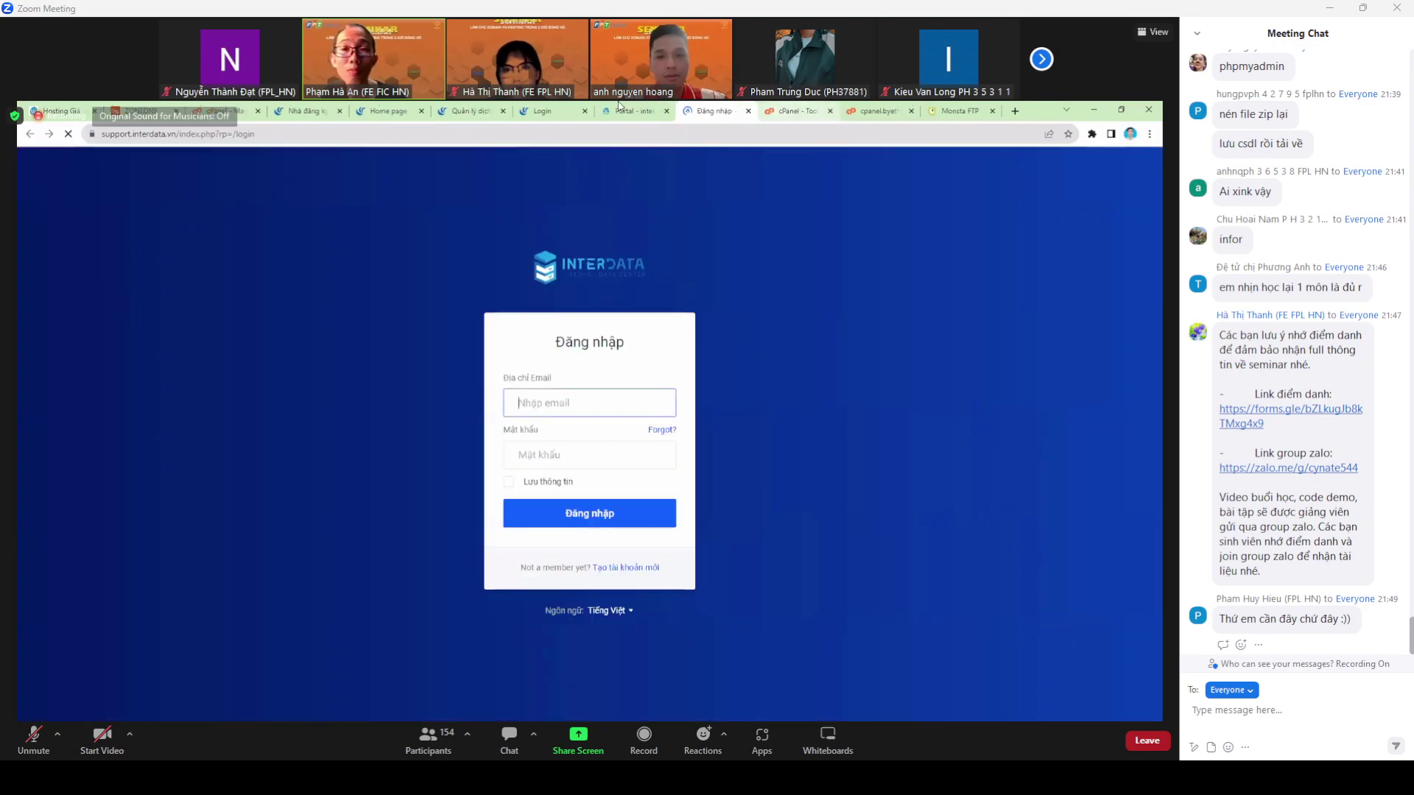
{"action": "left_click", "coordinate": [532, 109]}
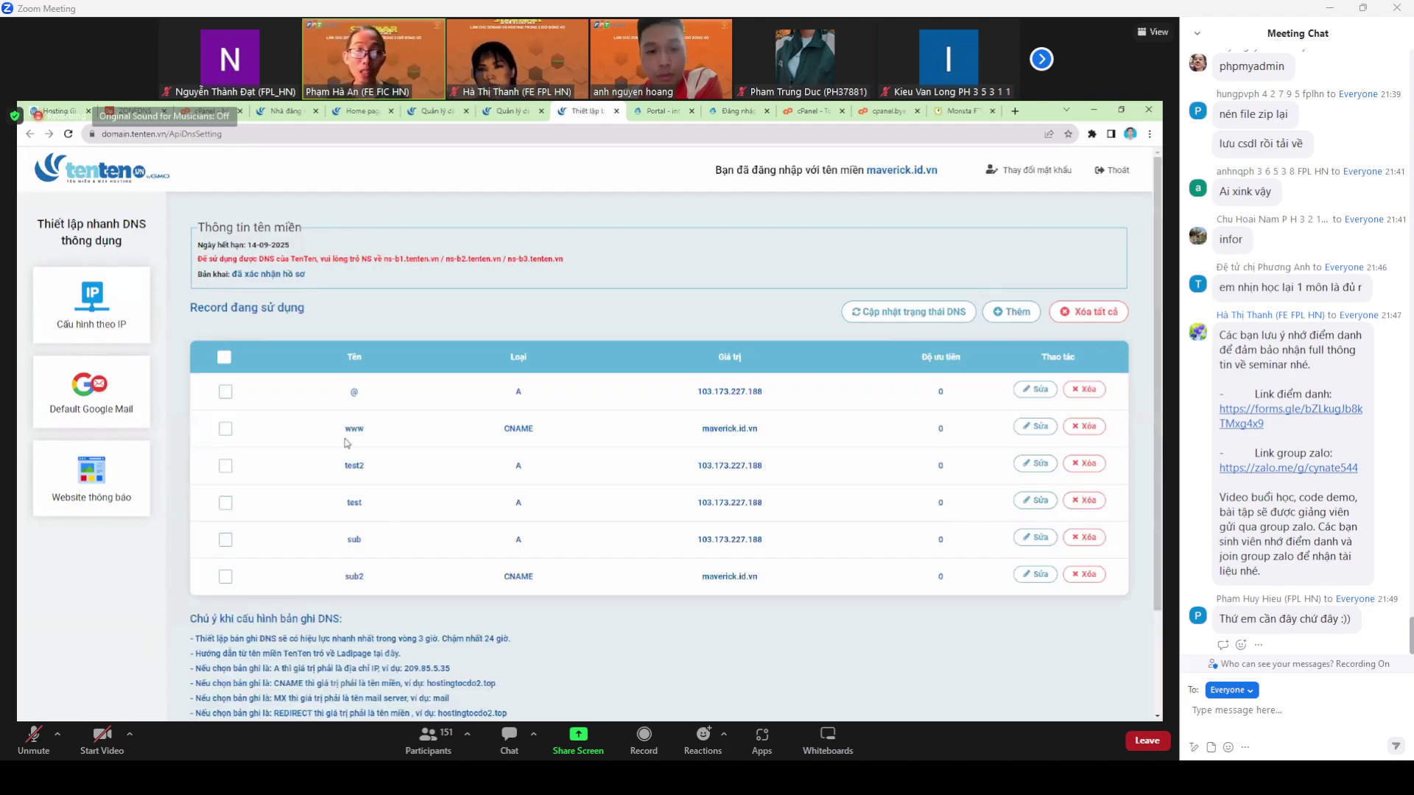
Point out the @ record in Tenten's DNS record table, highlighting its name and its type.
{"action": "left_click_drag", "start_coordinate": [283, 391], "coordinate": [953, 403]}
{"action": "left_click", "coordinate": [952, 403]}
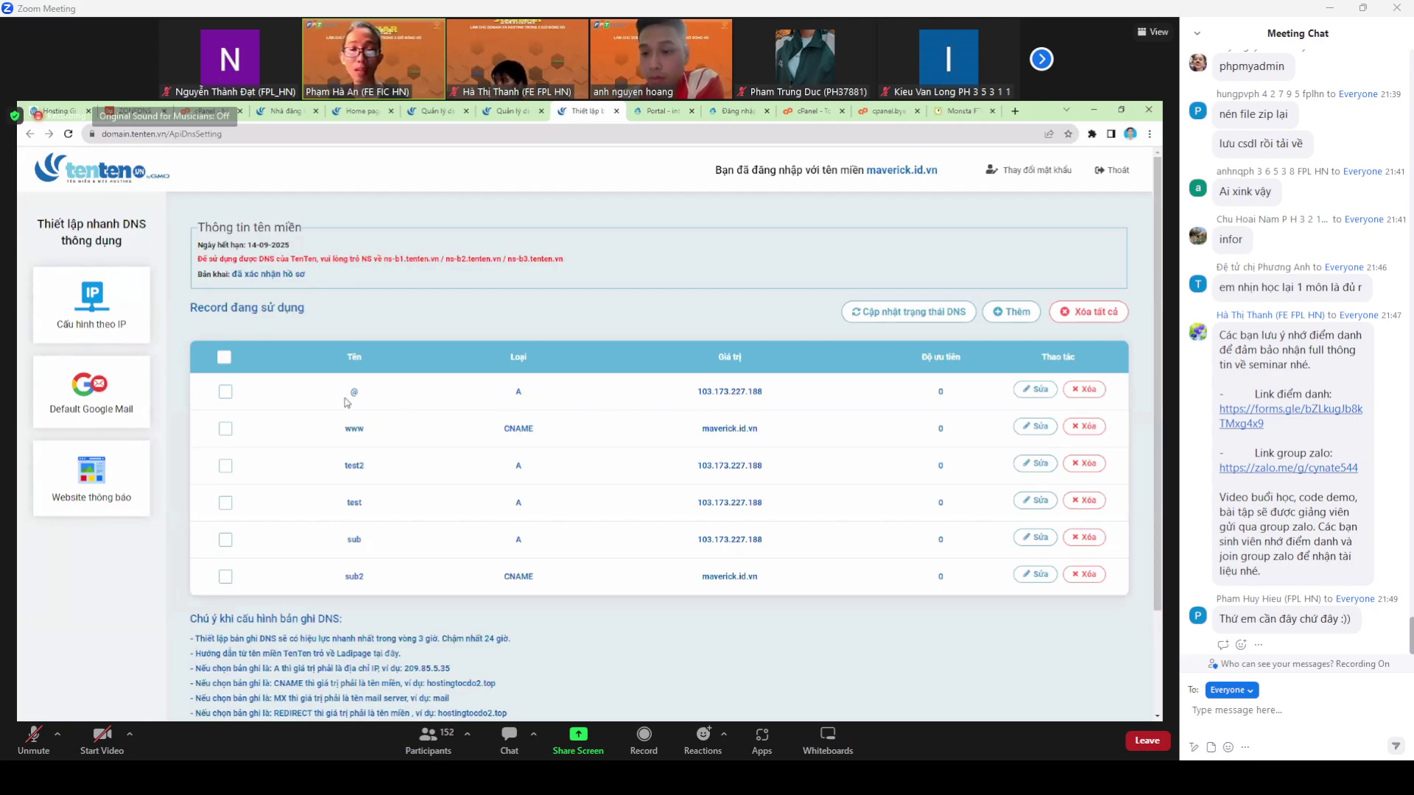
{"action": "left_click_drag", "start_coordinate": [345, 402], "coordinate": [380, 402]}
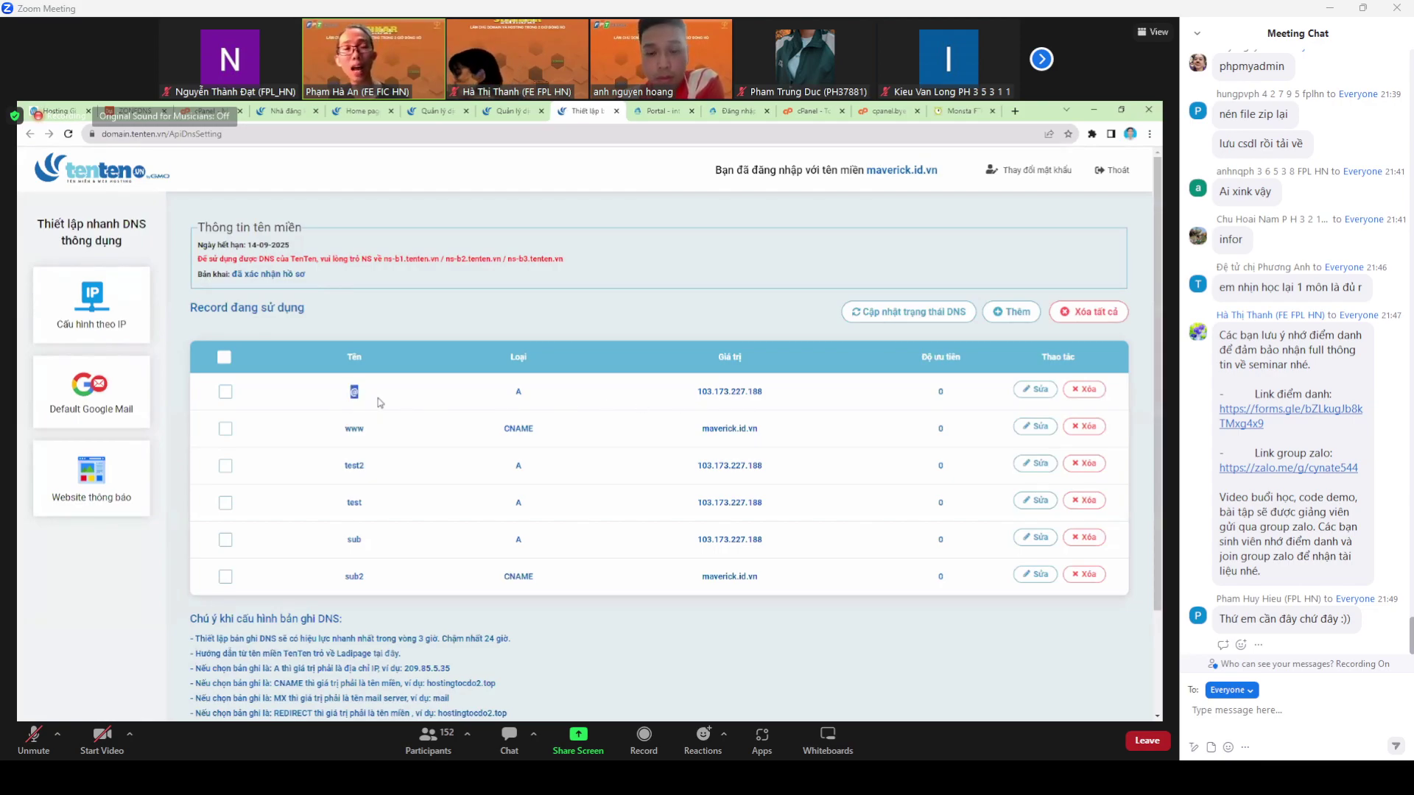
{"action": "left_click_drag", "start_coordinate": [512, 399], "coordinate": [527, 398]}
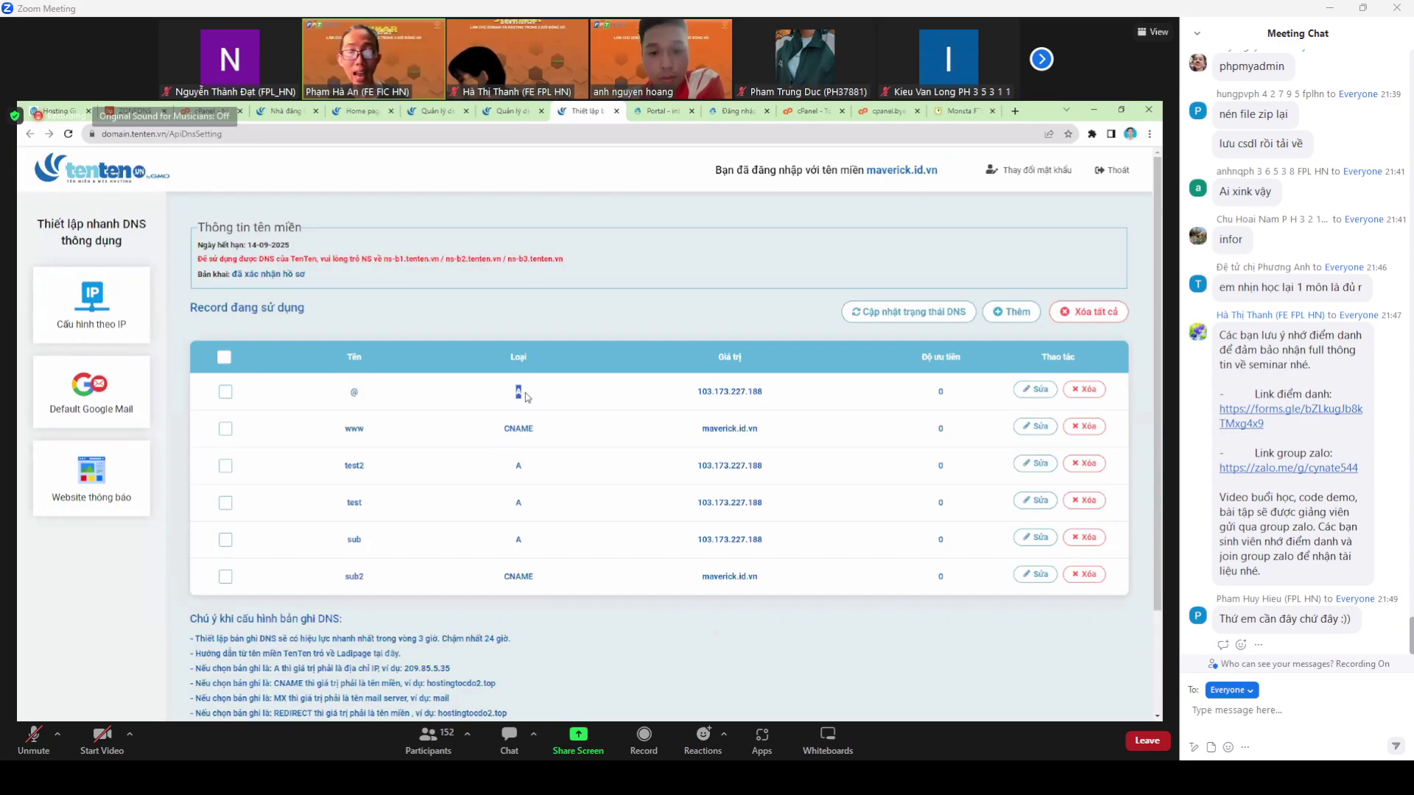
{"action": "left_click", "coordinate": [527, 398]}
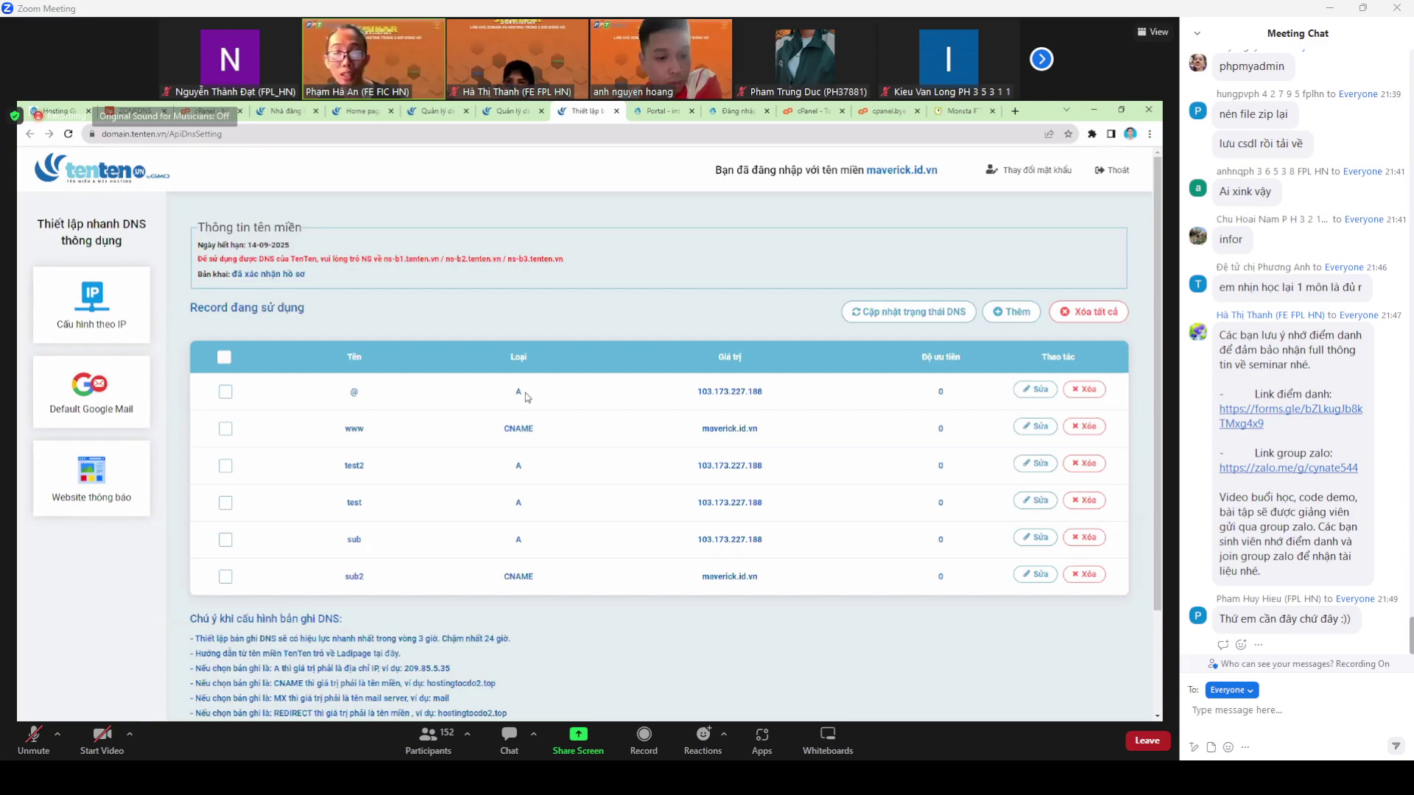
Highlight the IP value of the @ record and point out the domain name in the page header.
{"action": "left_click_drag", "start_coordinate": [695, 391], "coordinate": [770, 397]}
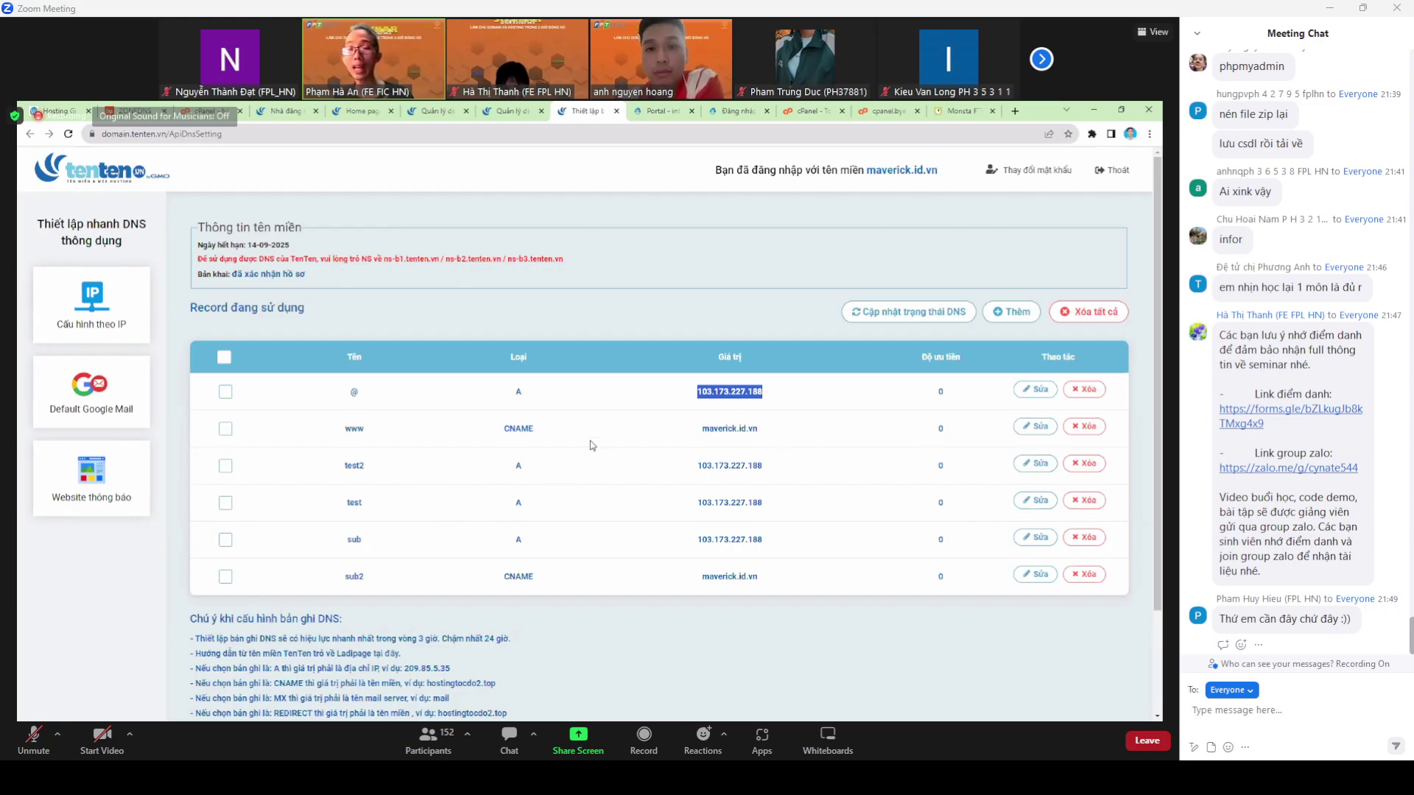
{"action": "left_click", "coordinate": [709, 406]}
{"action": "double_click", "coordinate": [736, 392]}
{"action": "left_click", "coordinate": [798, 402]}
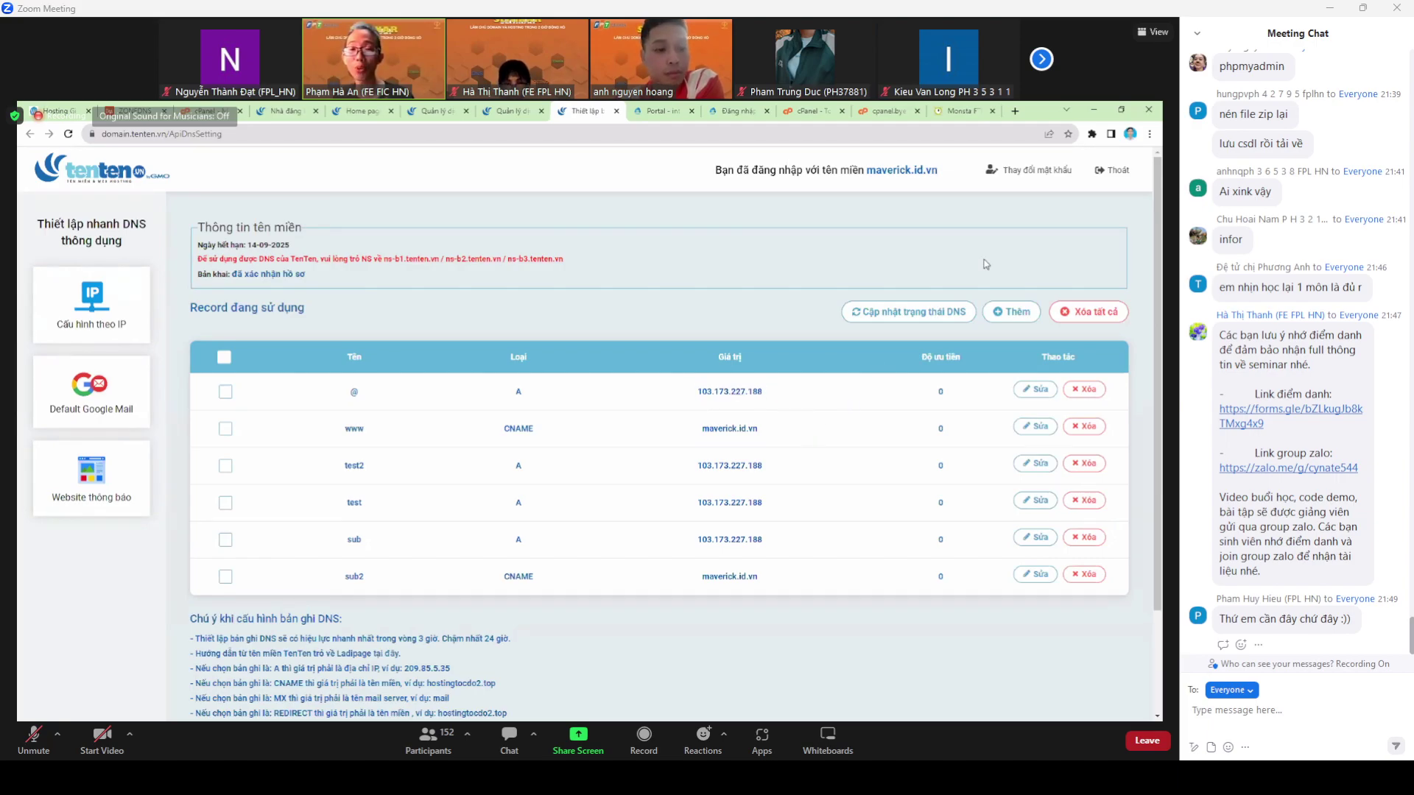
{"action": "left_click_drag", "start_coordinate": [961, 177], "coordinate": [846, 221]}
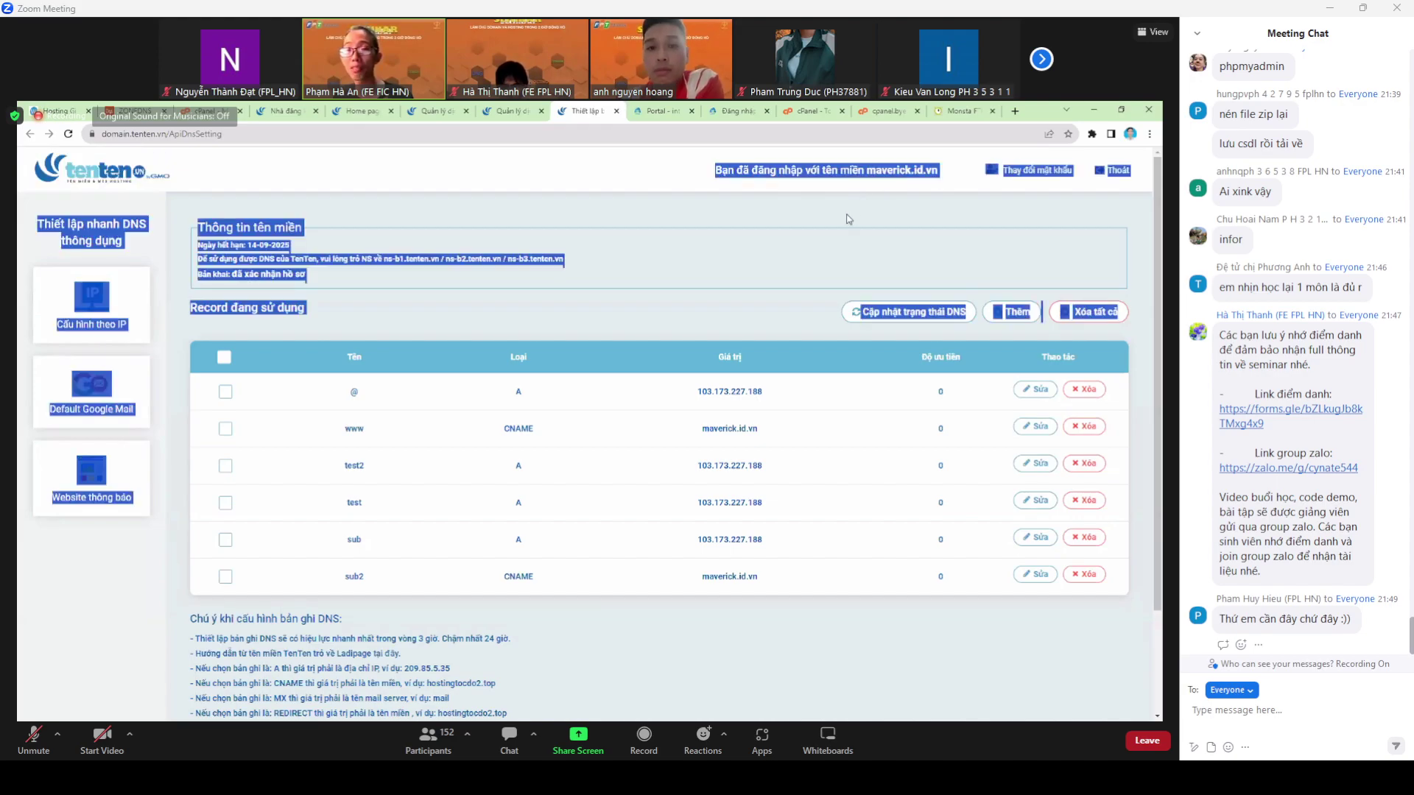
{"action": "left_click", "coordinate": [891, 189]}
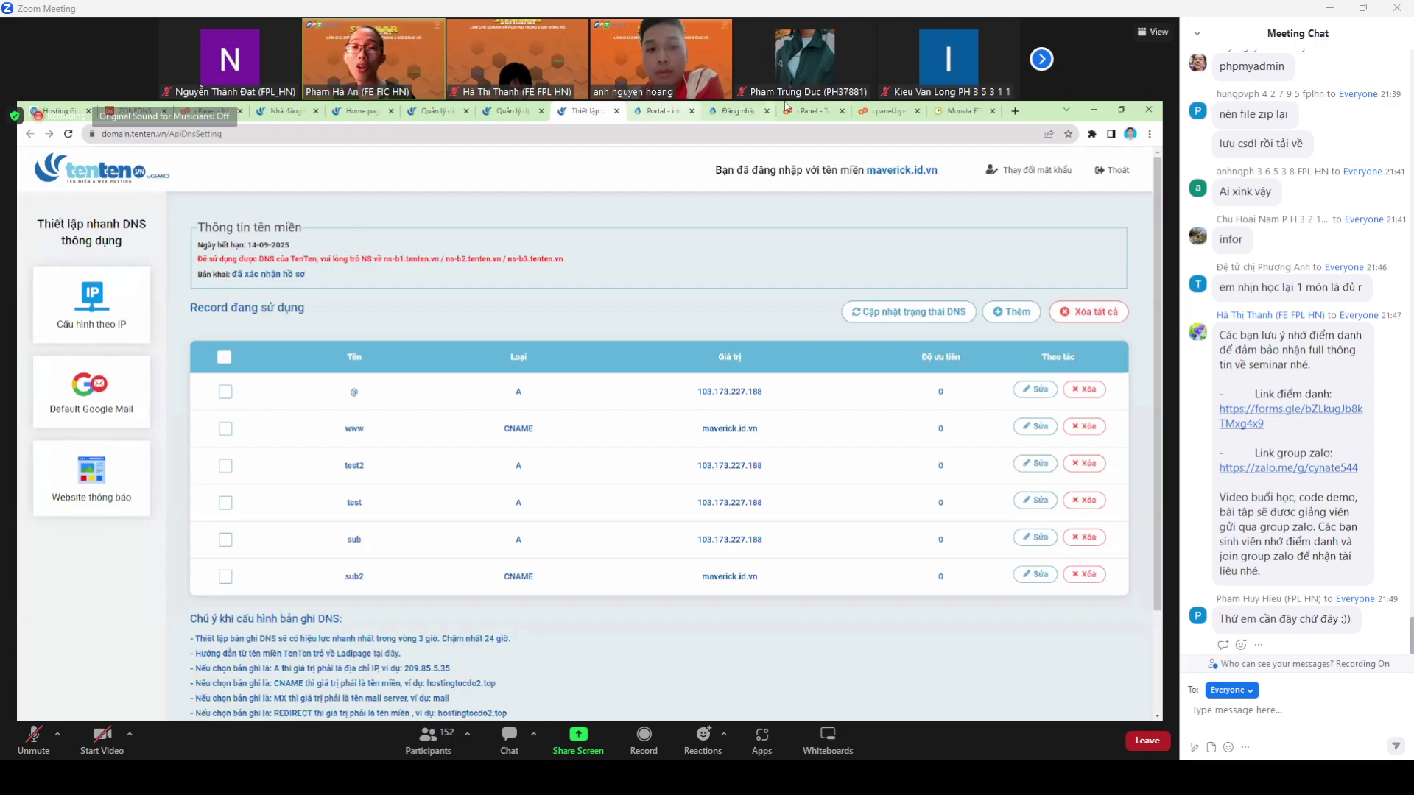
Return to the cPanel Tools page, clear the IP address selection and locate the Domains section.
{"action": "left_click", "coordinate": [810, 111]}
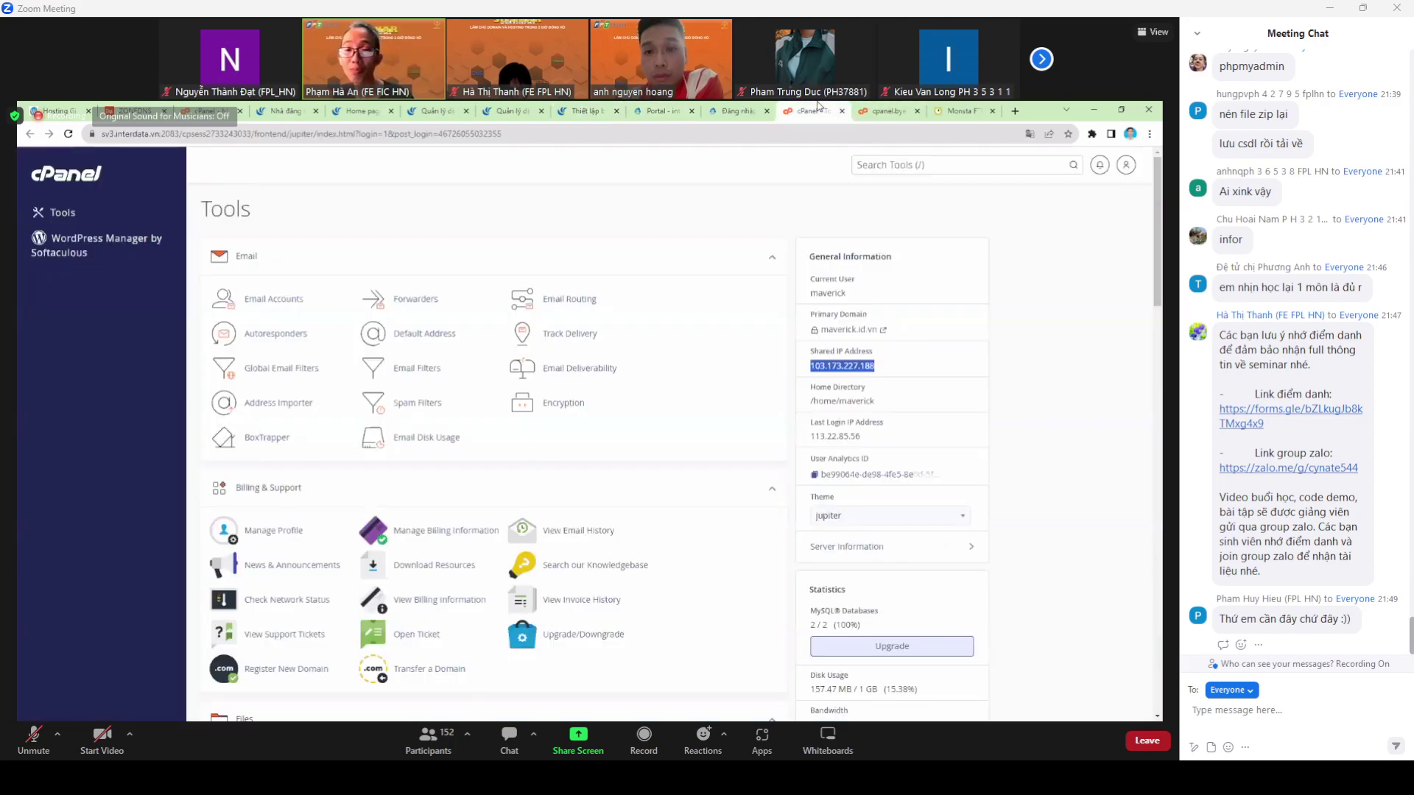
{"action": "left_click", "coordinate": [1035, 324]}
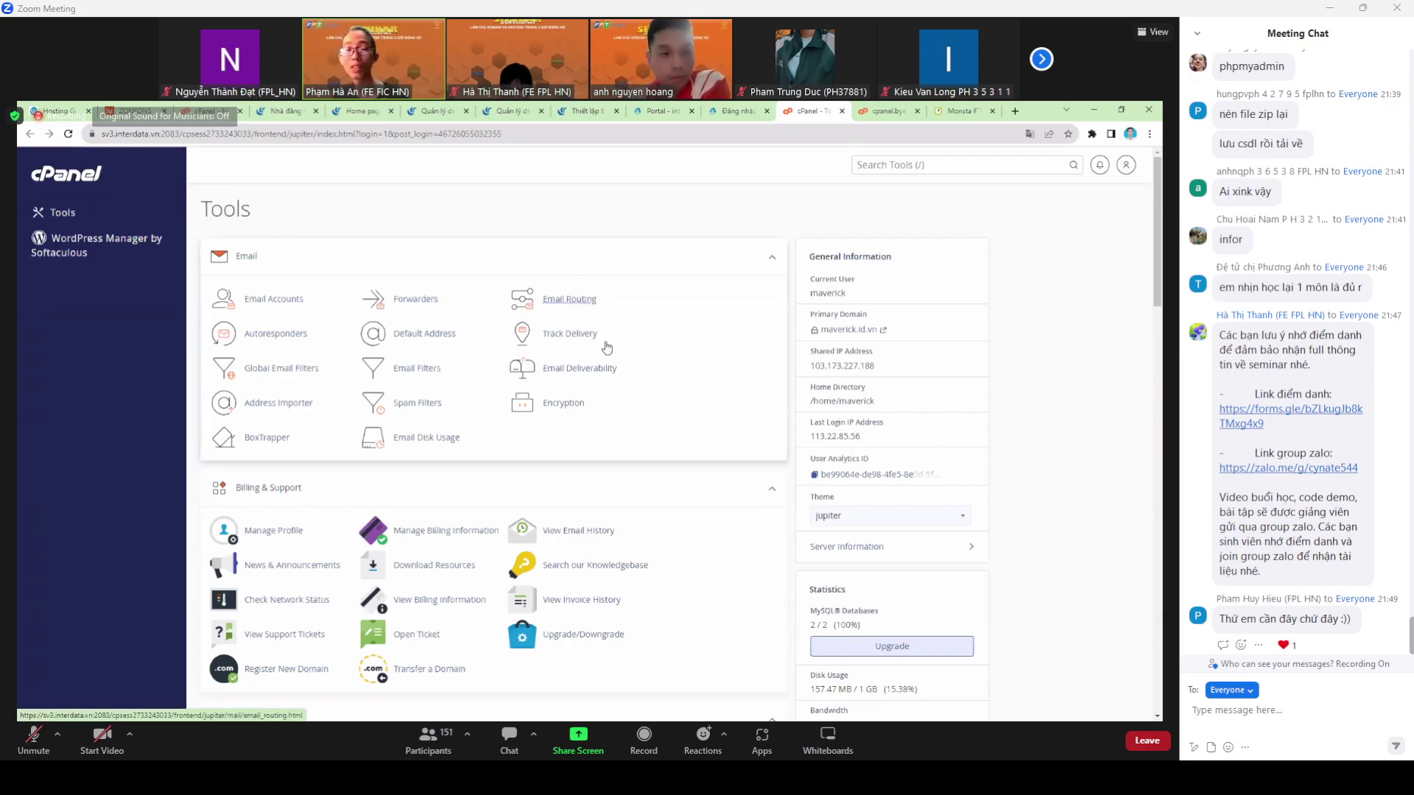
{"action": "scroll", "coordinate": [622, 397], "scroll_direction": "down", "scroll_amount": 1}
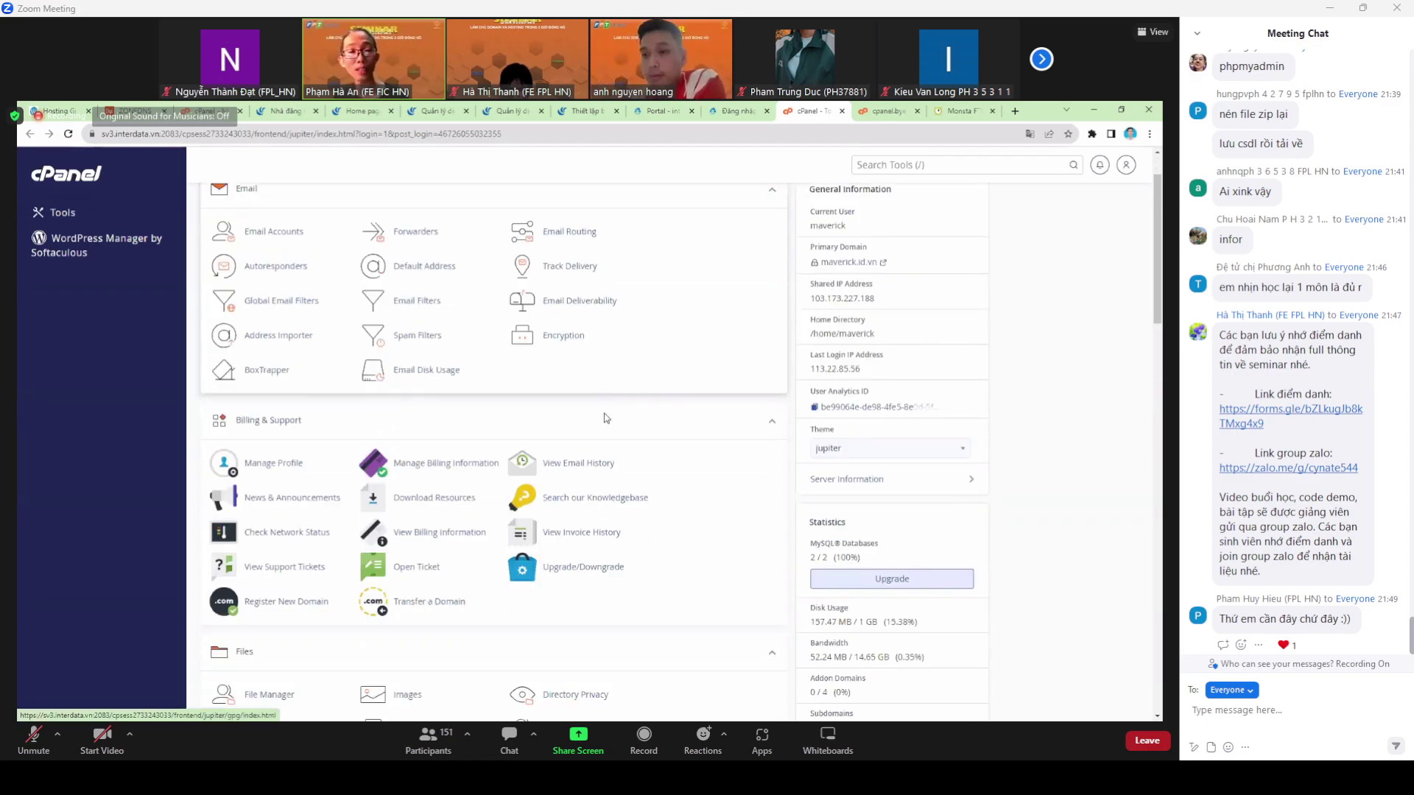
{"action": "scroll", "coordinate": [607, 418], "scroll_direction": "down", "scroll_amount": 9}
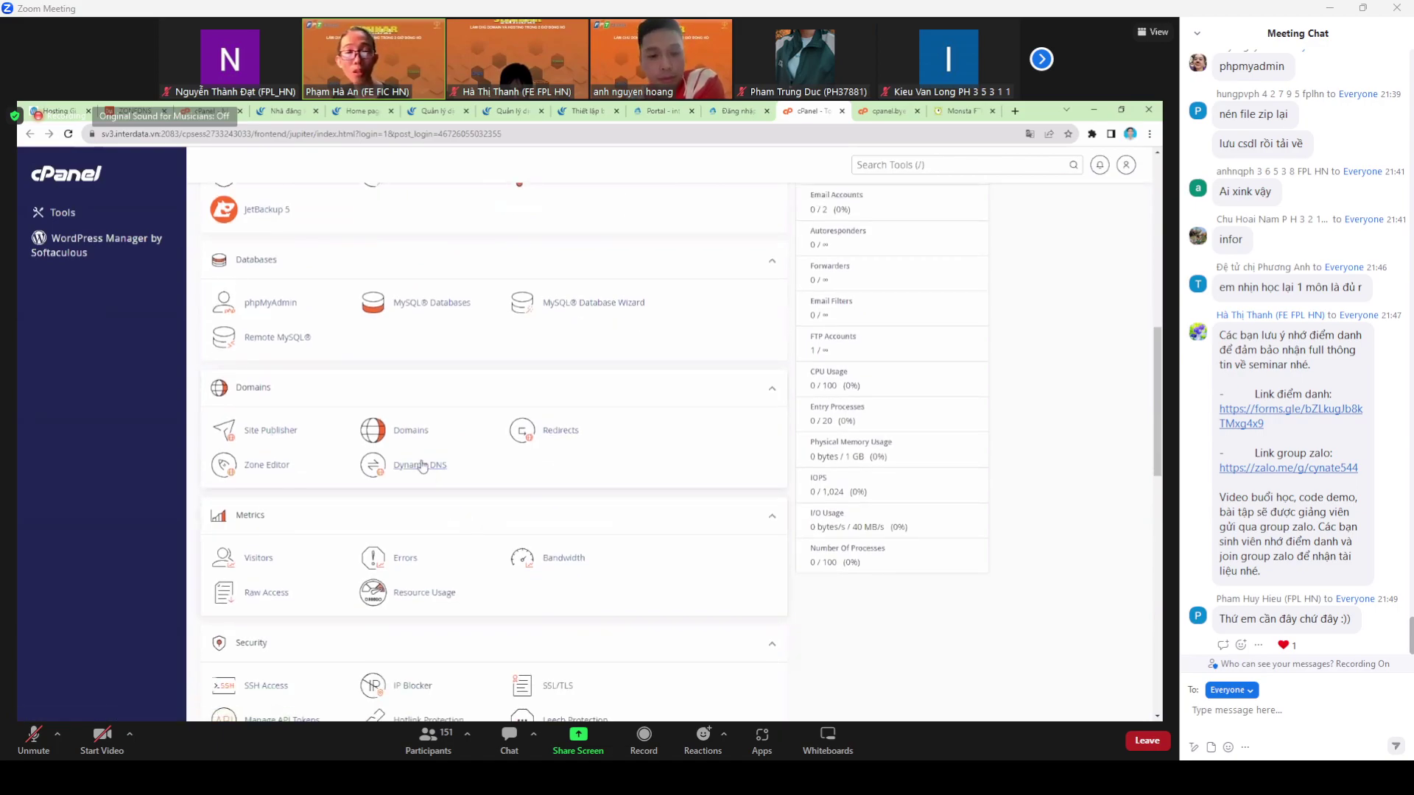
Switch to the Paper Lantern cPanel page and bring its Domains section into view.
{"action": "key", "text": "ctrl+2"}
{"action": "key", "text": "ctrl+3"}
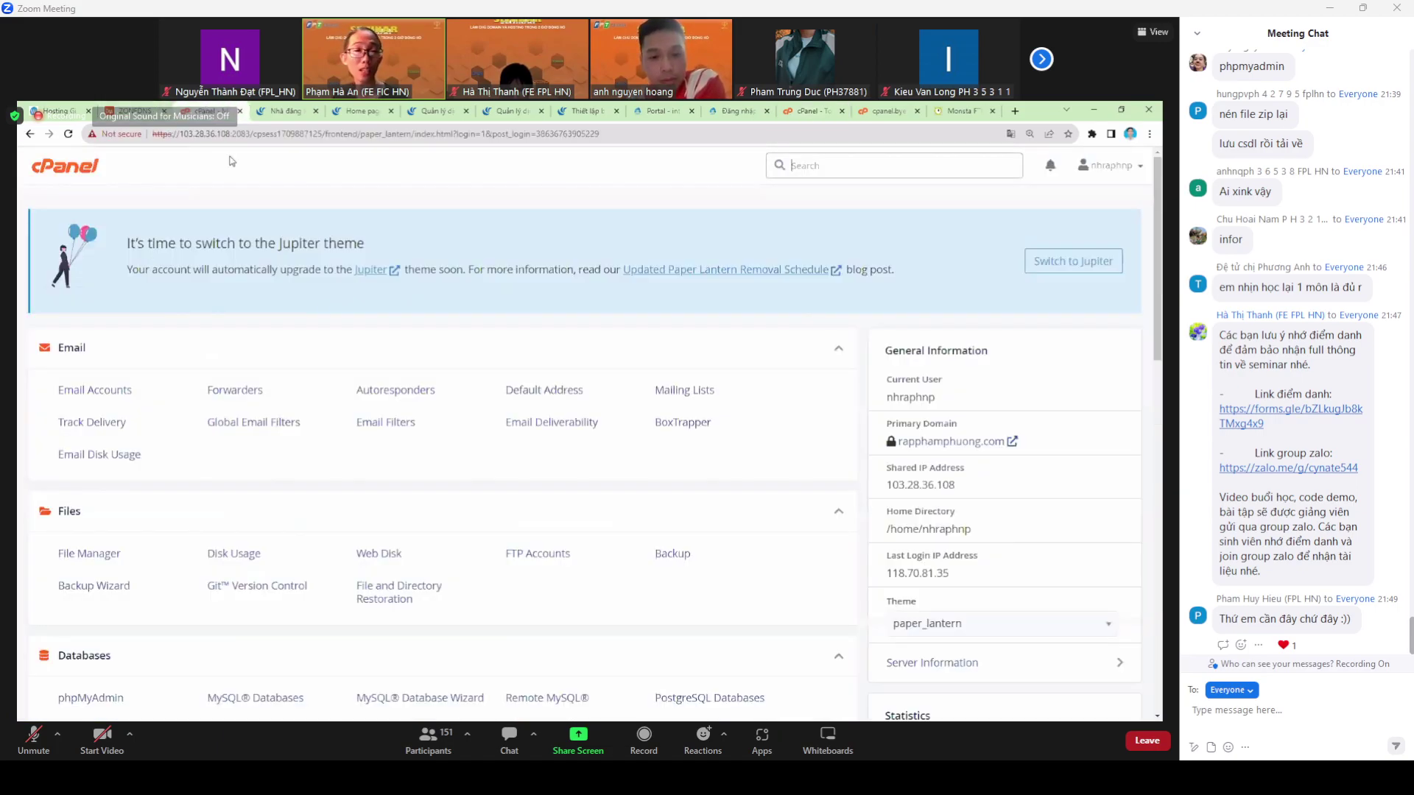
{"action": "scroll", "coordinate": [371, 357], "scroll_direction": "down", "scroll_amount": 3}
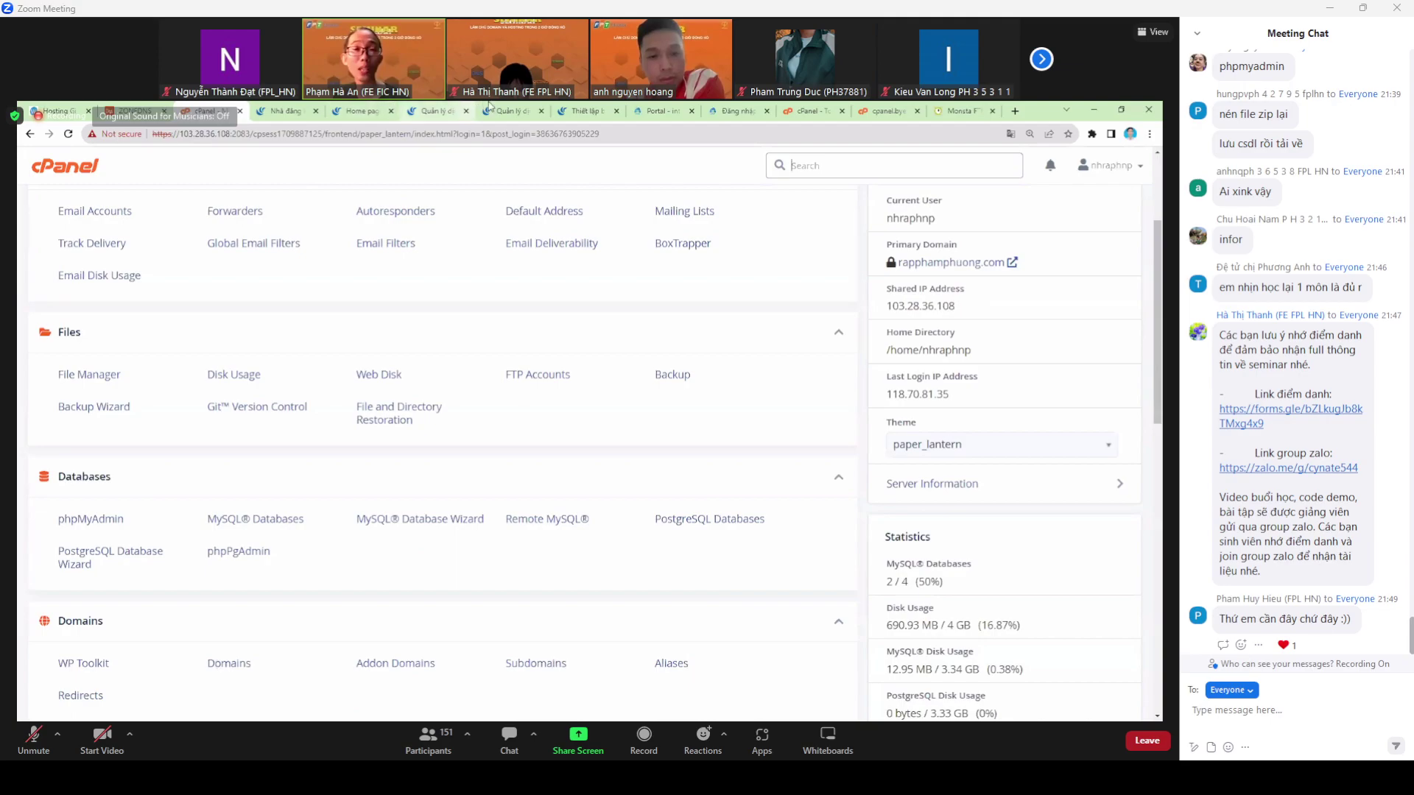
Check the open InterData pages and close the leftover InterData login page.
{"action": "left_click", "coordinate": [519, 111]}
{"action": "left_click", "coordinate": [571, 109]}
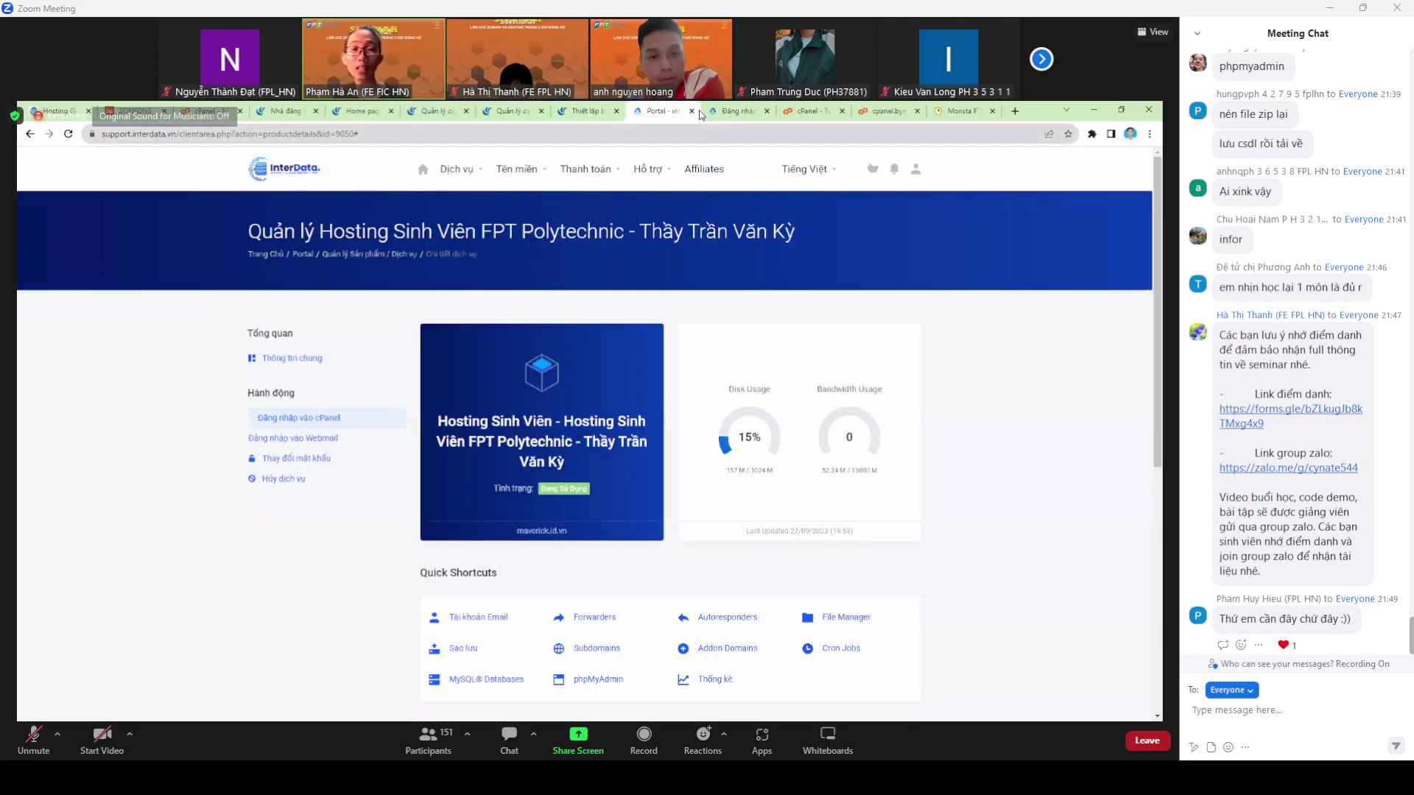
{"action": "left_click", "coordinate": [728, 111]}
{"action": "left_click", "coordinate": [657, 111]}
{"action": "left_click", "coordinate": [737, 110]}
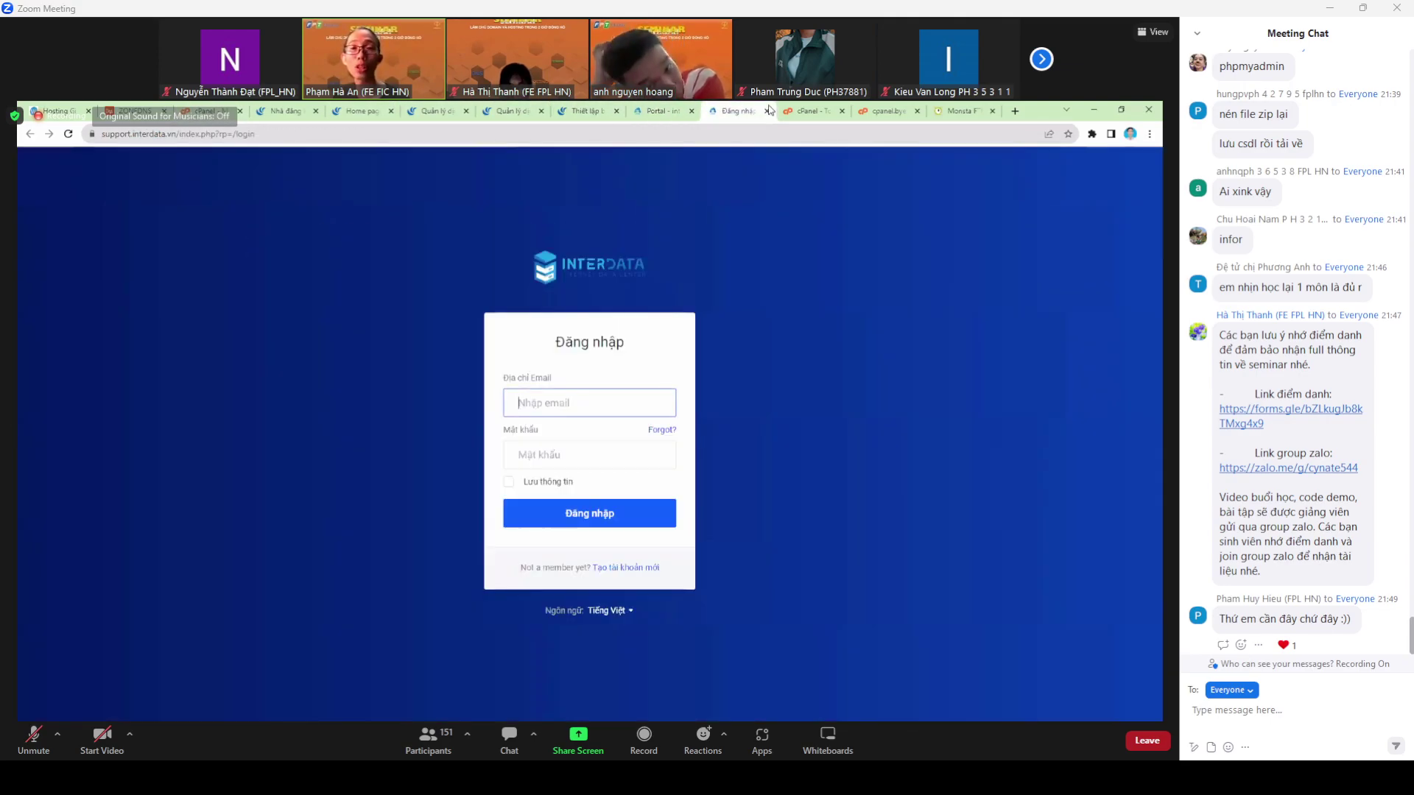
{"action": "left_click", "coordinate": [767, 110]}
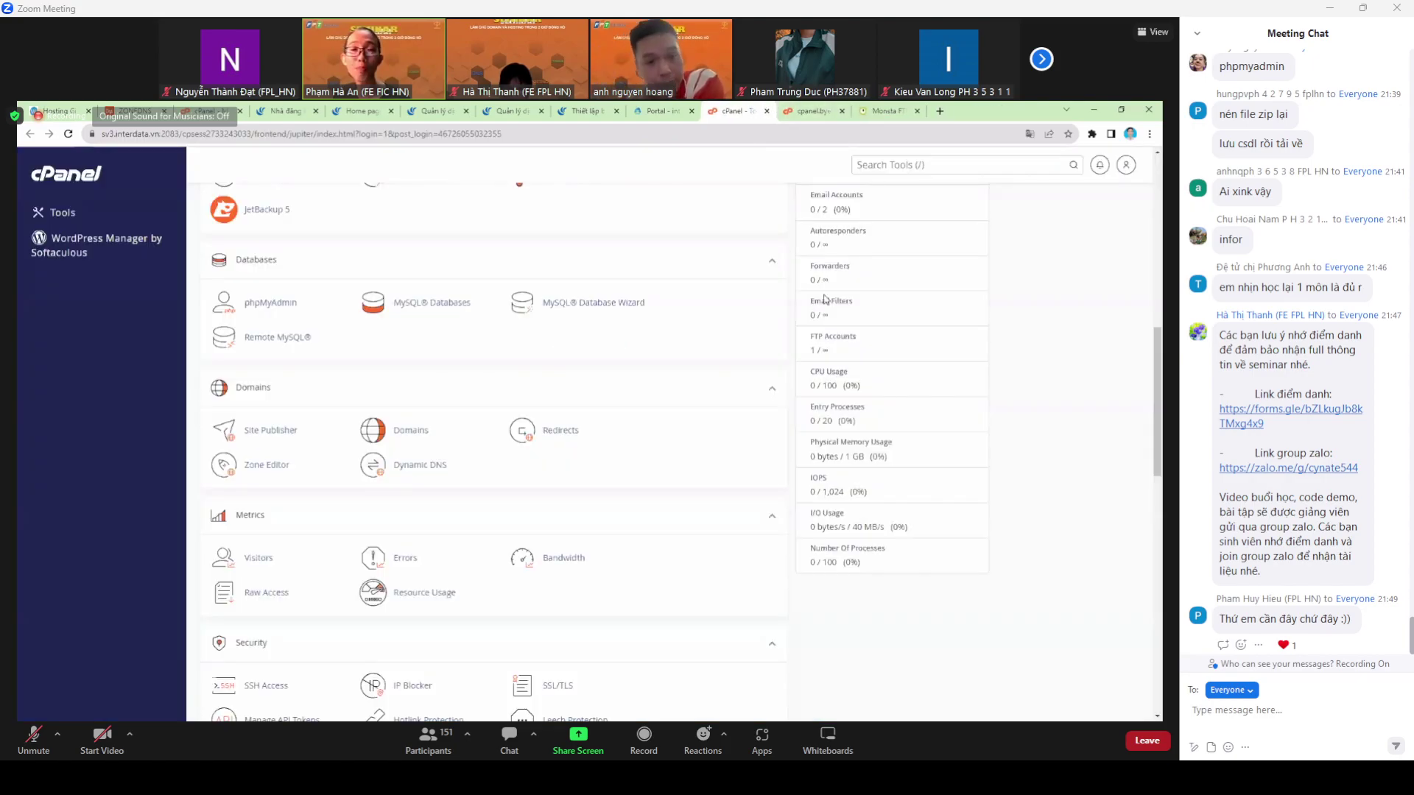
Examine the Domains section of the InterData cPanel Tools page.
{"action": "scroll", "coordinate": [739, 423], "scroll_direction": "up", "scroll_amount": 3}
{"action": "scroll", "coordinate": [701, 431], "scroll_direction": "down", "scroll_amount": 2}
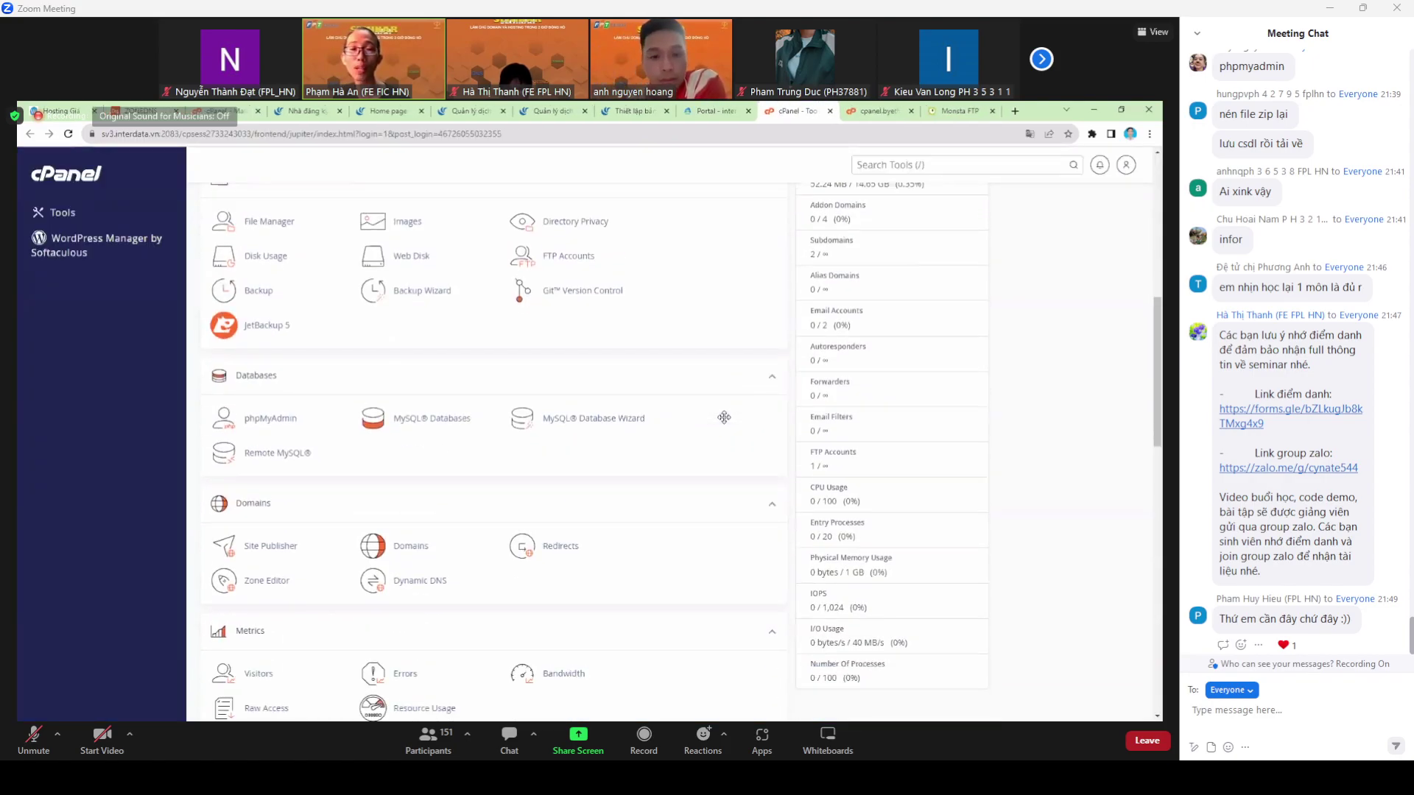
{"action": "scroll", "coordinate": [611, 431], "scroll_direction": "down", "scroll_amount": 2}
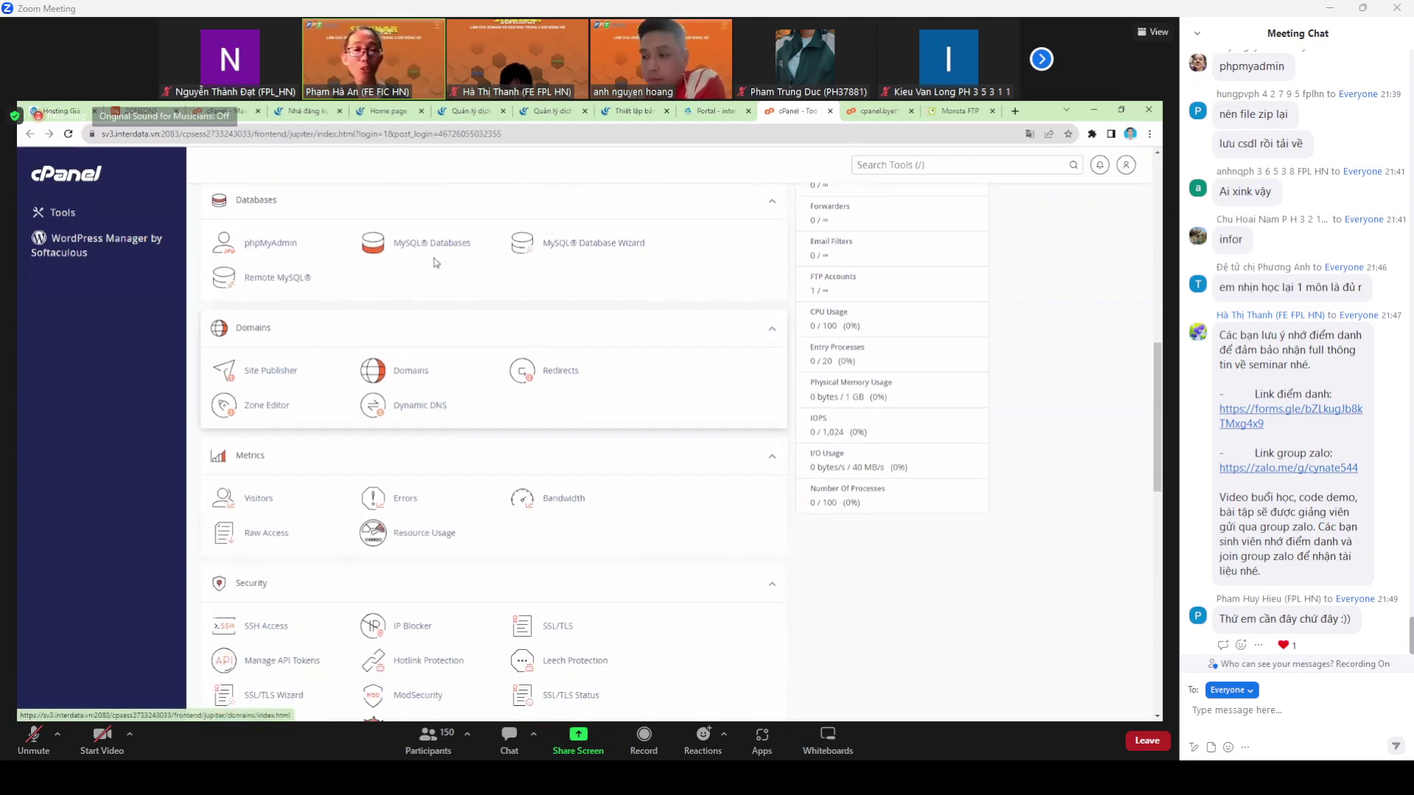
Return to the Paper Lantern cPanel page and point out Addon Domains in its Domains section.
{"action": "left_click", "coordinate": [239, 107]}
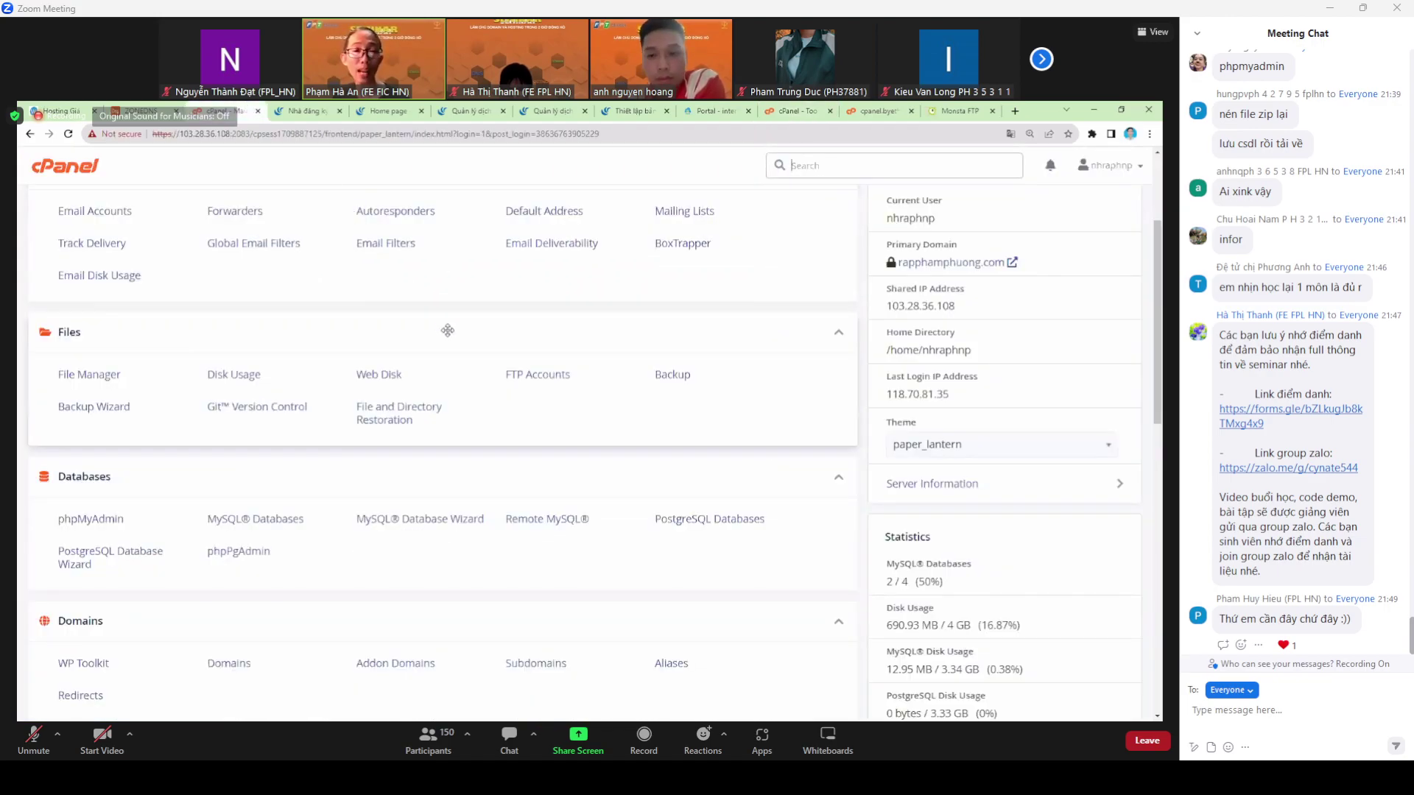
{"action": "scroll", "coordinate": [449, 453], "scroll_direction": "down", "scroll_amount": 2}
{"action": "scroll", "coordinate": [418, 564], "scroll_direction": "down", "scroll_amount": 1}
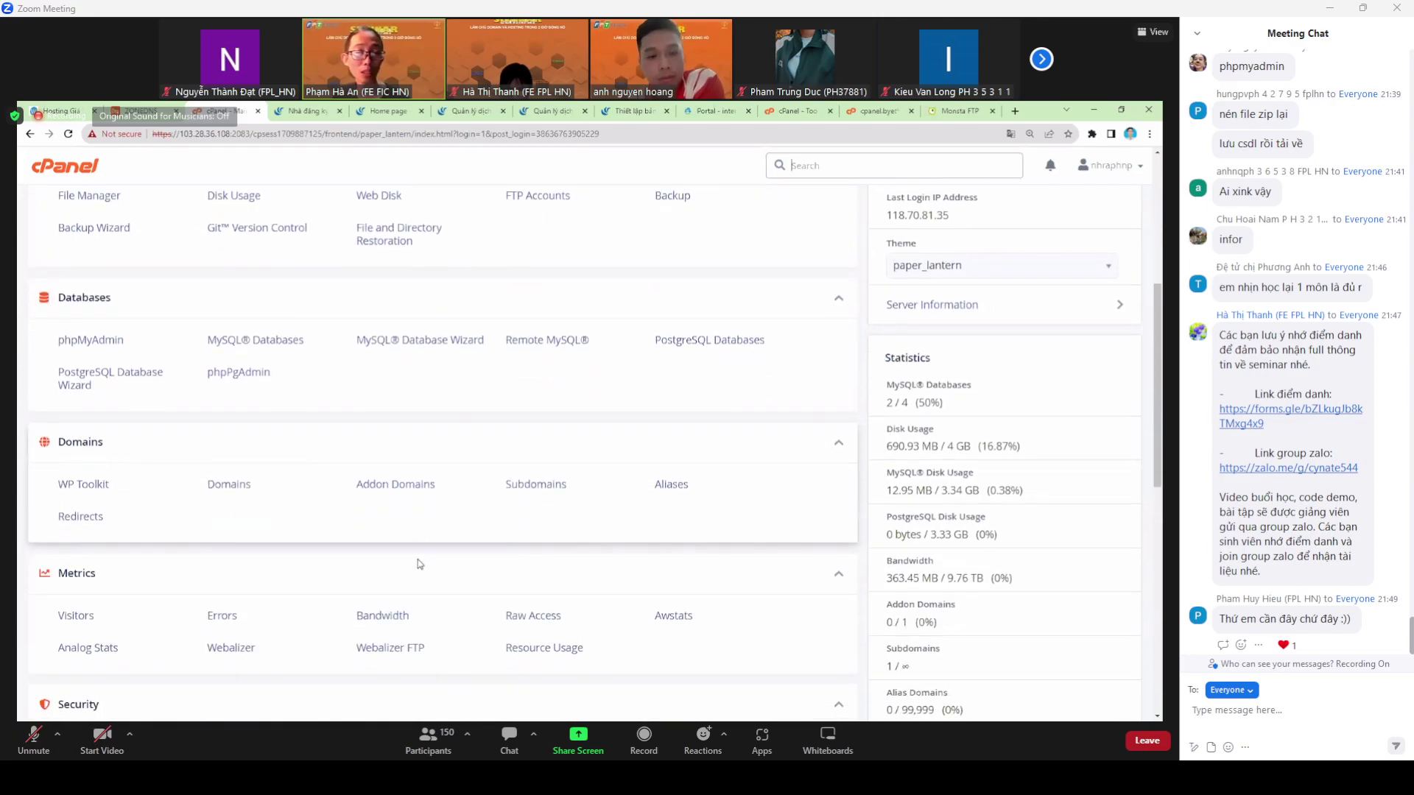
{"action": "left_click", "coordinate": [363, 488]}
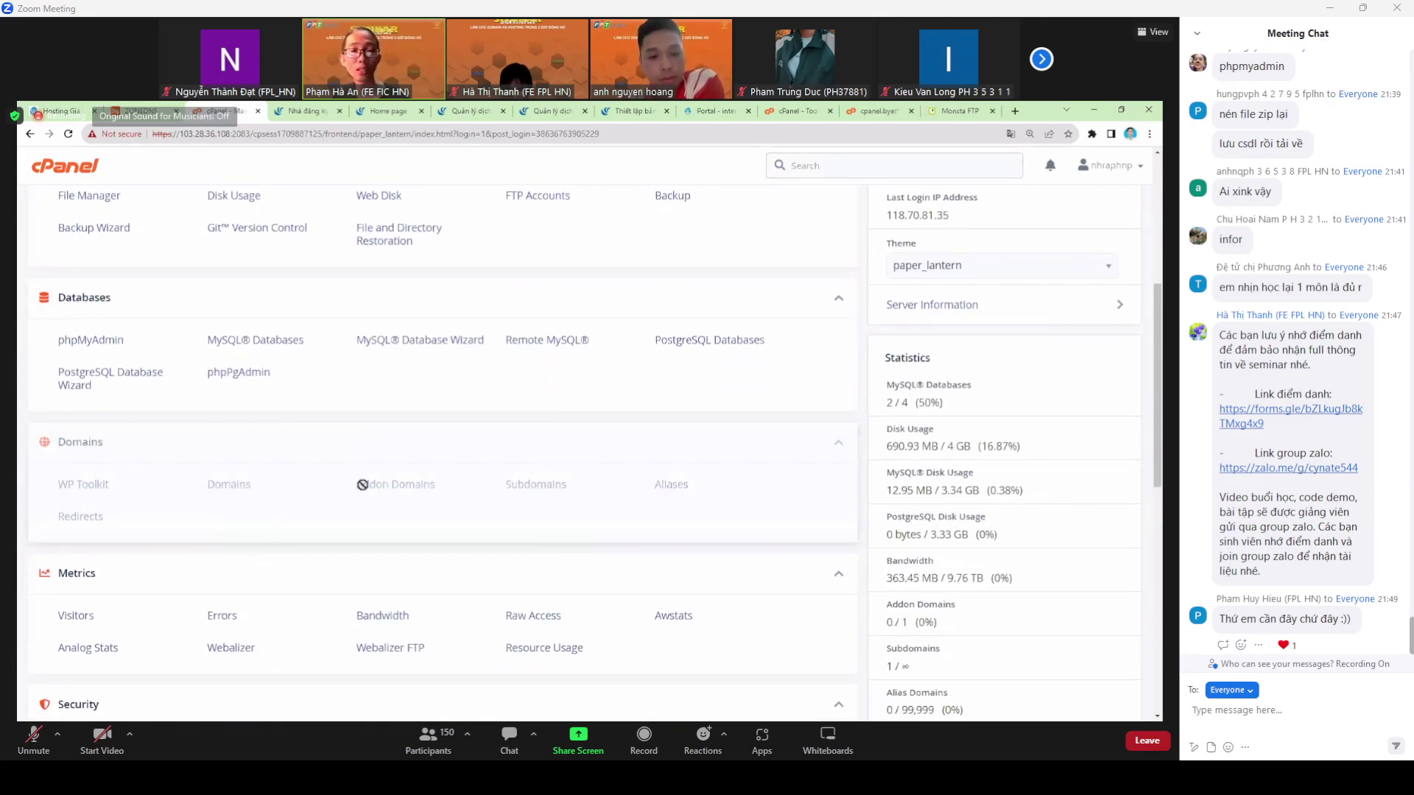
{"action": "left_click_drag", "start_coordinate": [363, 484], "coordinate": [450, 490]}
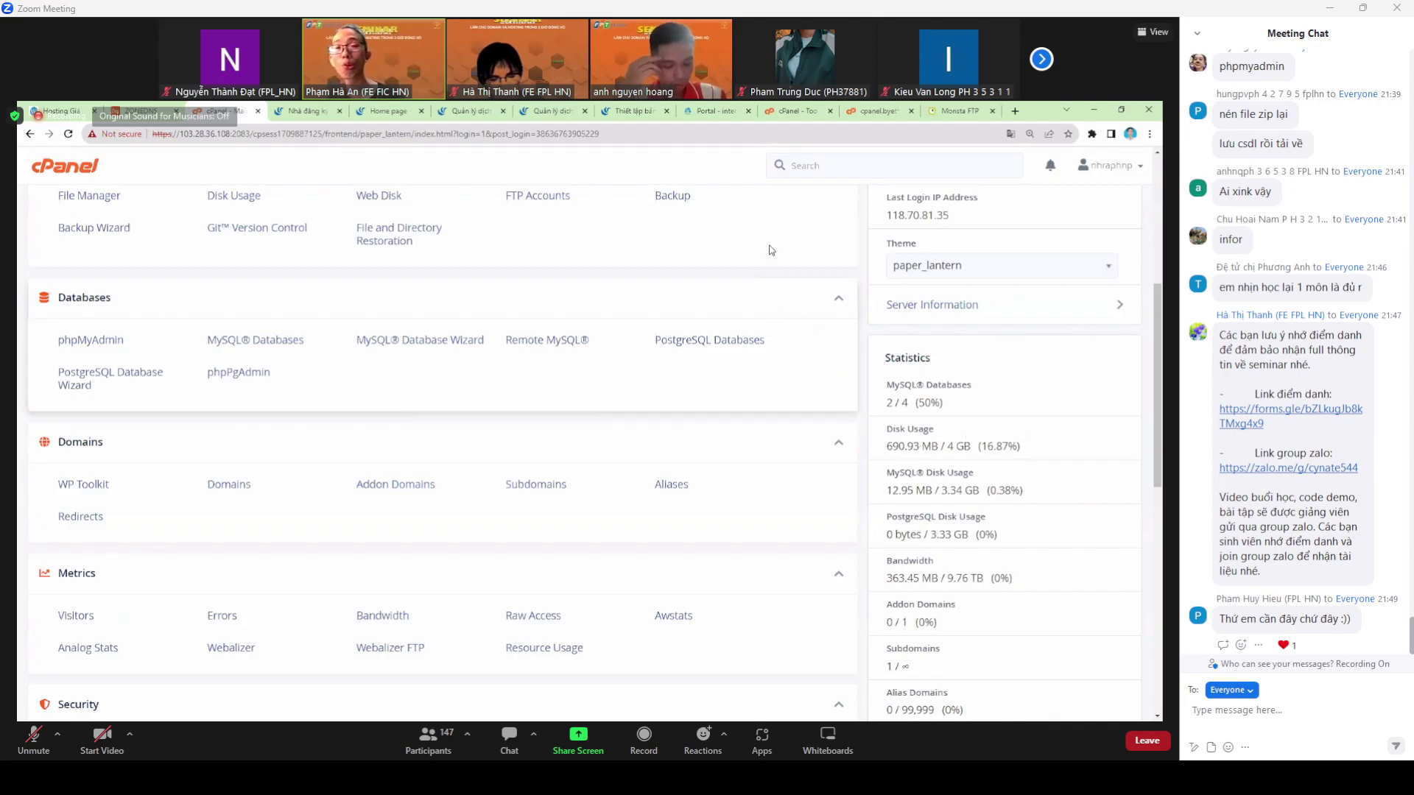
Show the Byethost VistaPanel page and the htdocs folder in Monsta FTP, and return to VistaPanel.
{"action": "left_click", "coordinate": [713, 110]}
{"action": "left_click", "coordinate": [877, 111]}
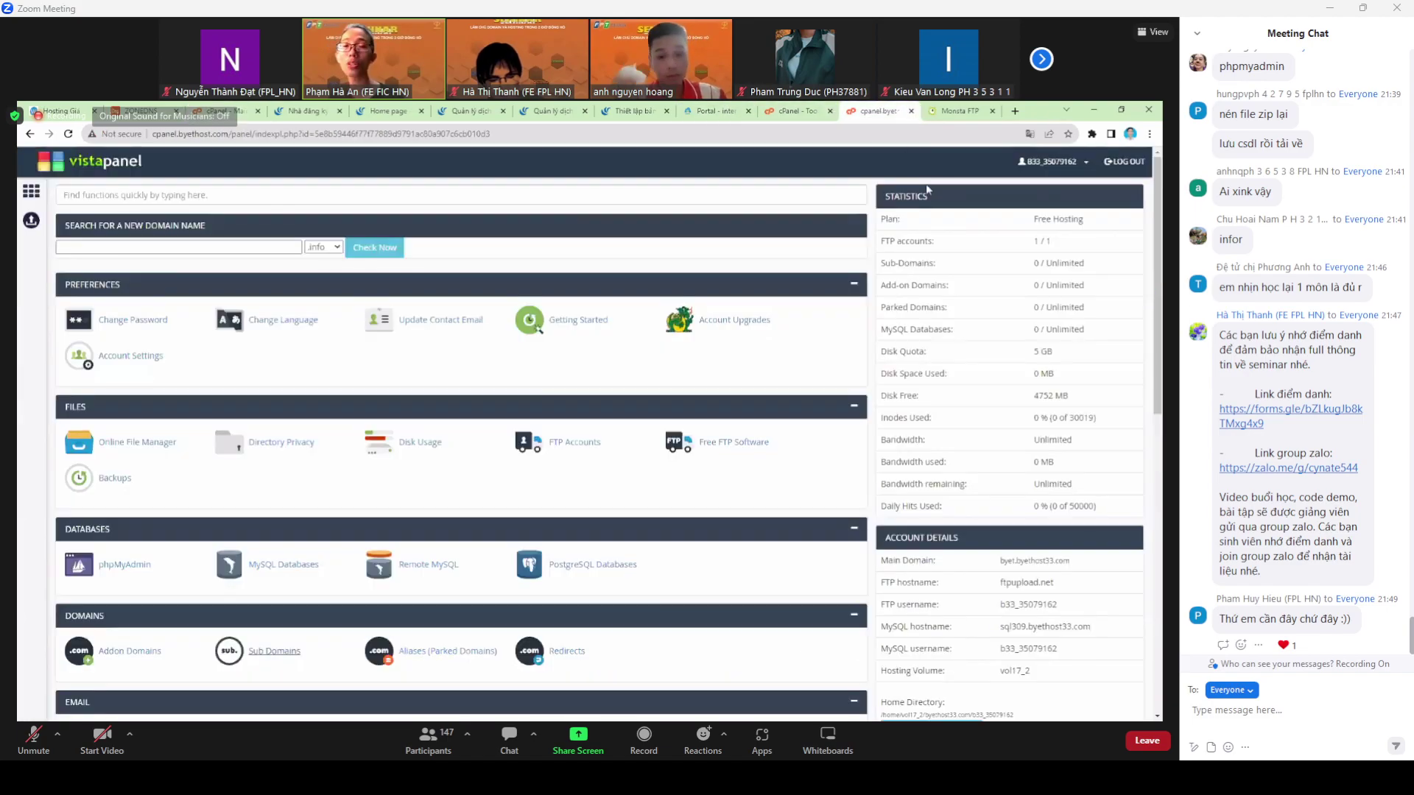
{"action": "left_click", "coordinate": [957, 110]}
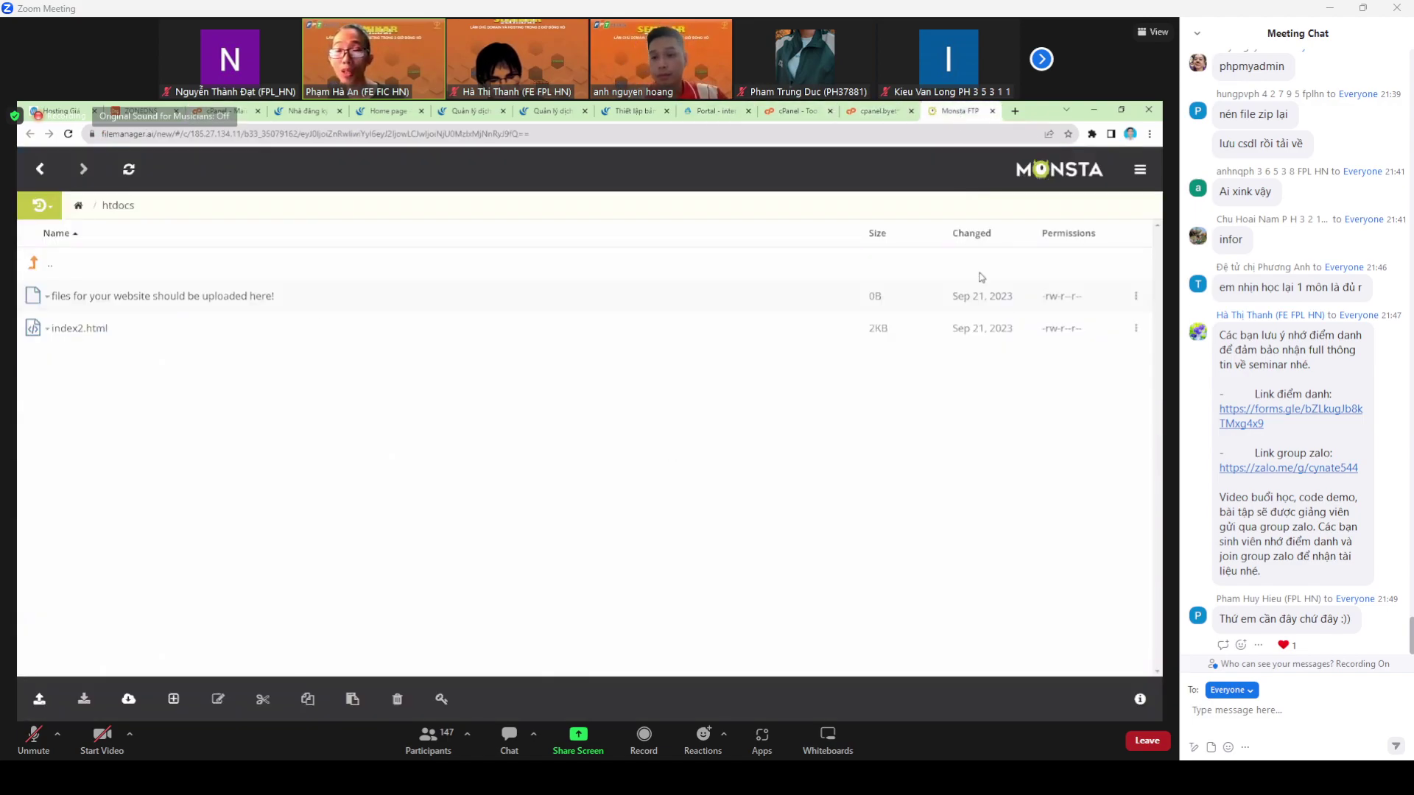
{"action": "left_click", "coordinate": [877, 111]}
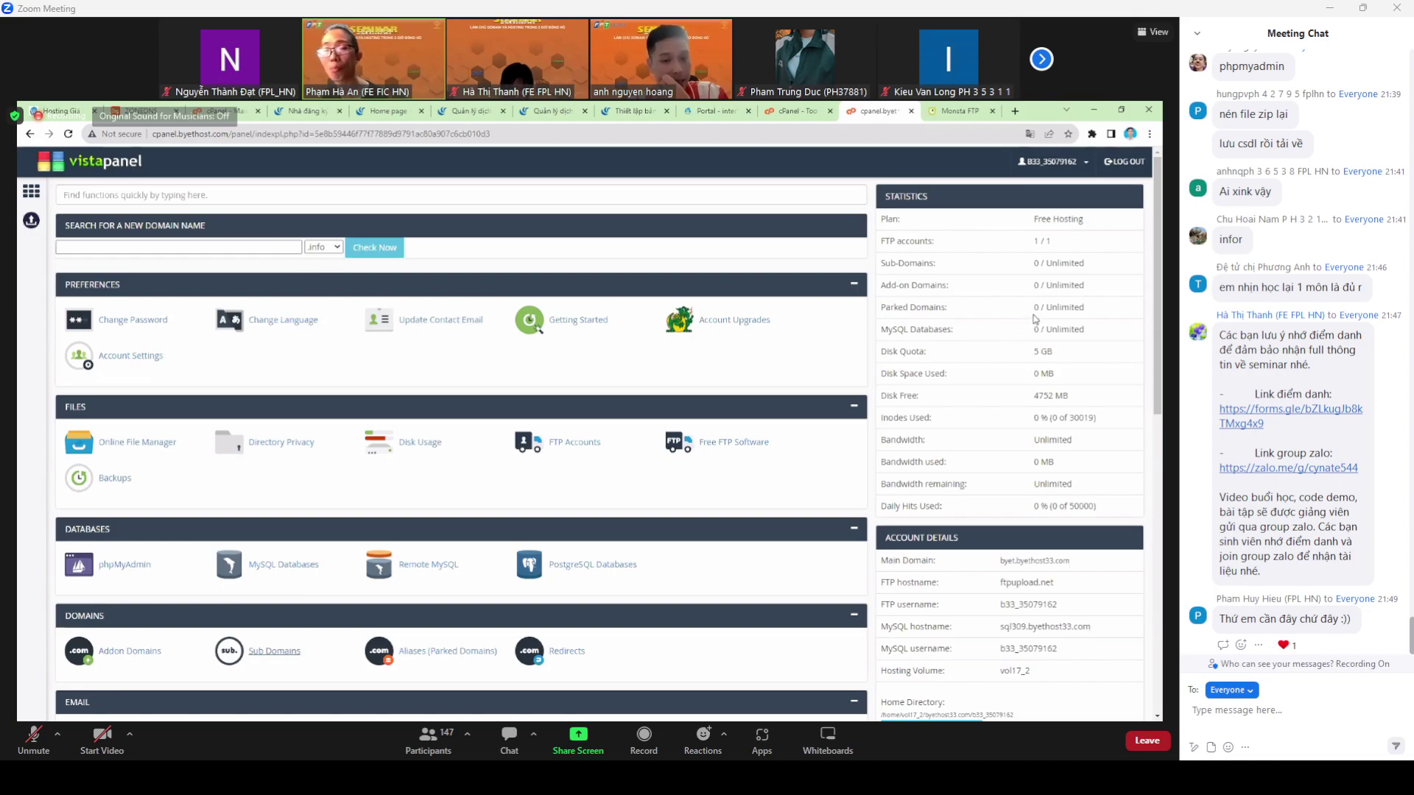
Highlight the full main domain and its subdomain prefix in VistaPanel's account details, and clear the selection.
{"action": "scroll", "coordinate": [1044, 329], "scroll_direction": "down", "scroll_amount": 1}
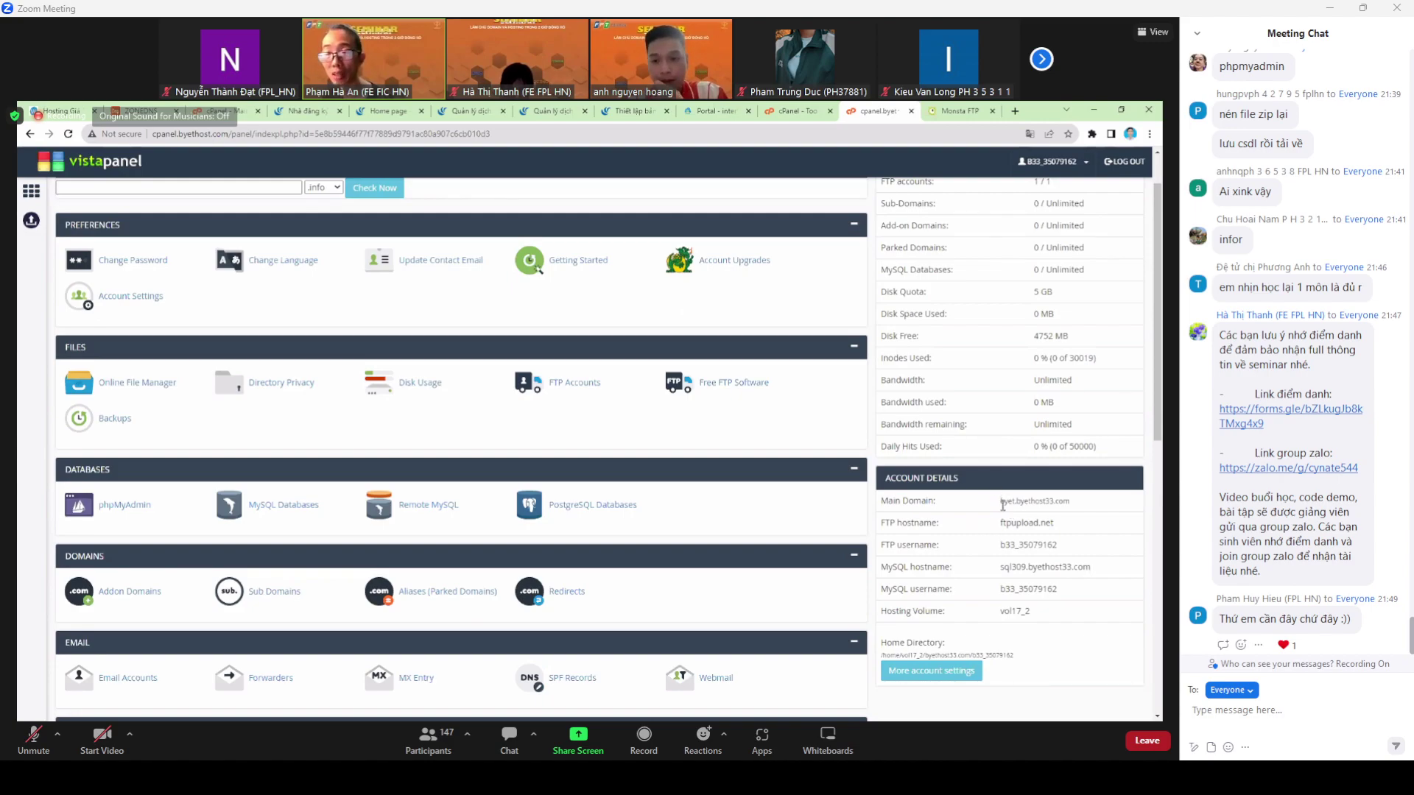
{"action": "double_click", "coordinate": [1007, 502]}
{"action": "left_click_drag", "start_coordinate": [1017, 509], "coordinate": [1086, 511]}
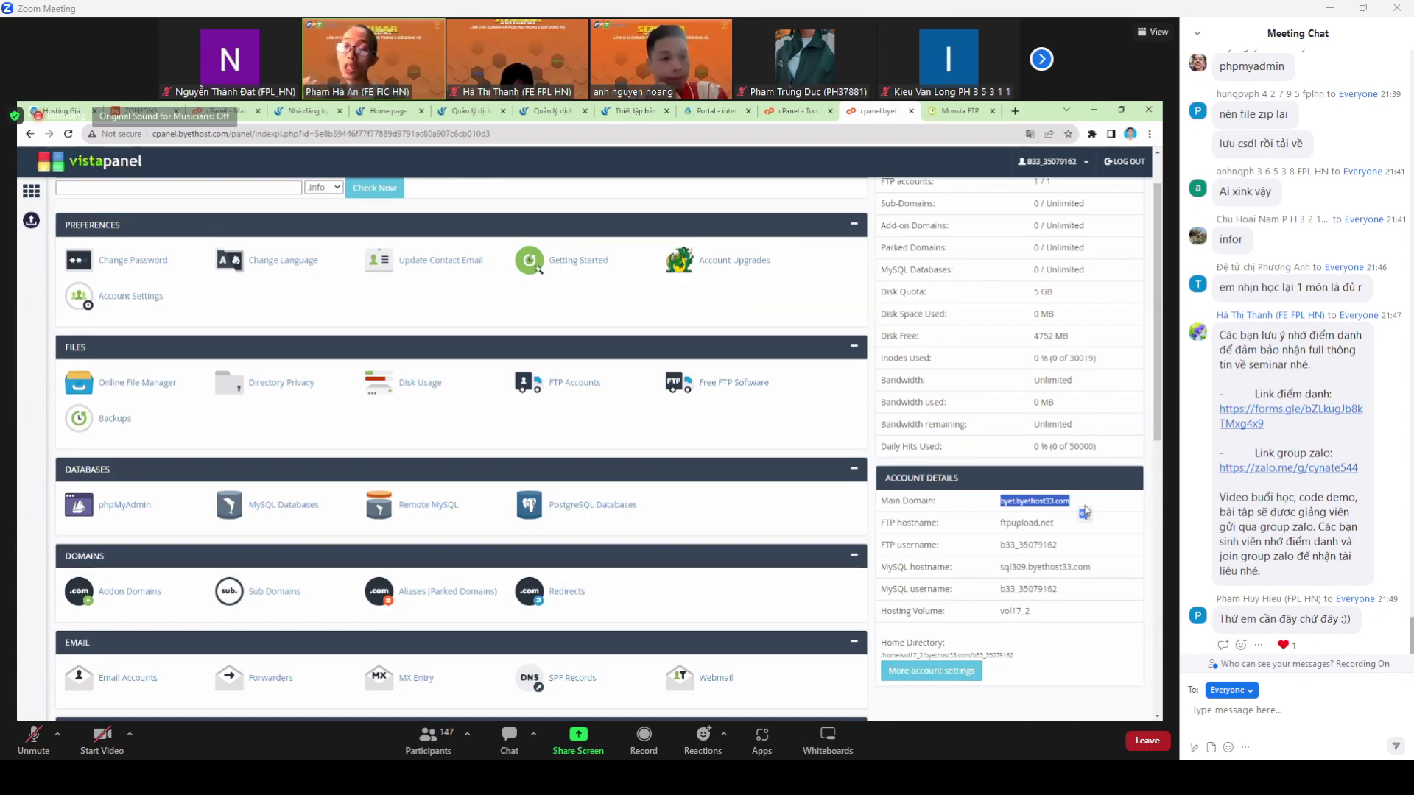
{"action": "left_click", "coordinate": [978, 508]}
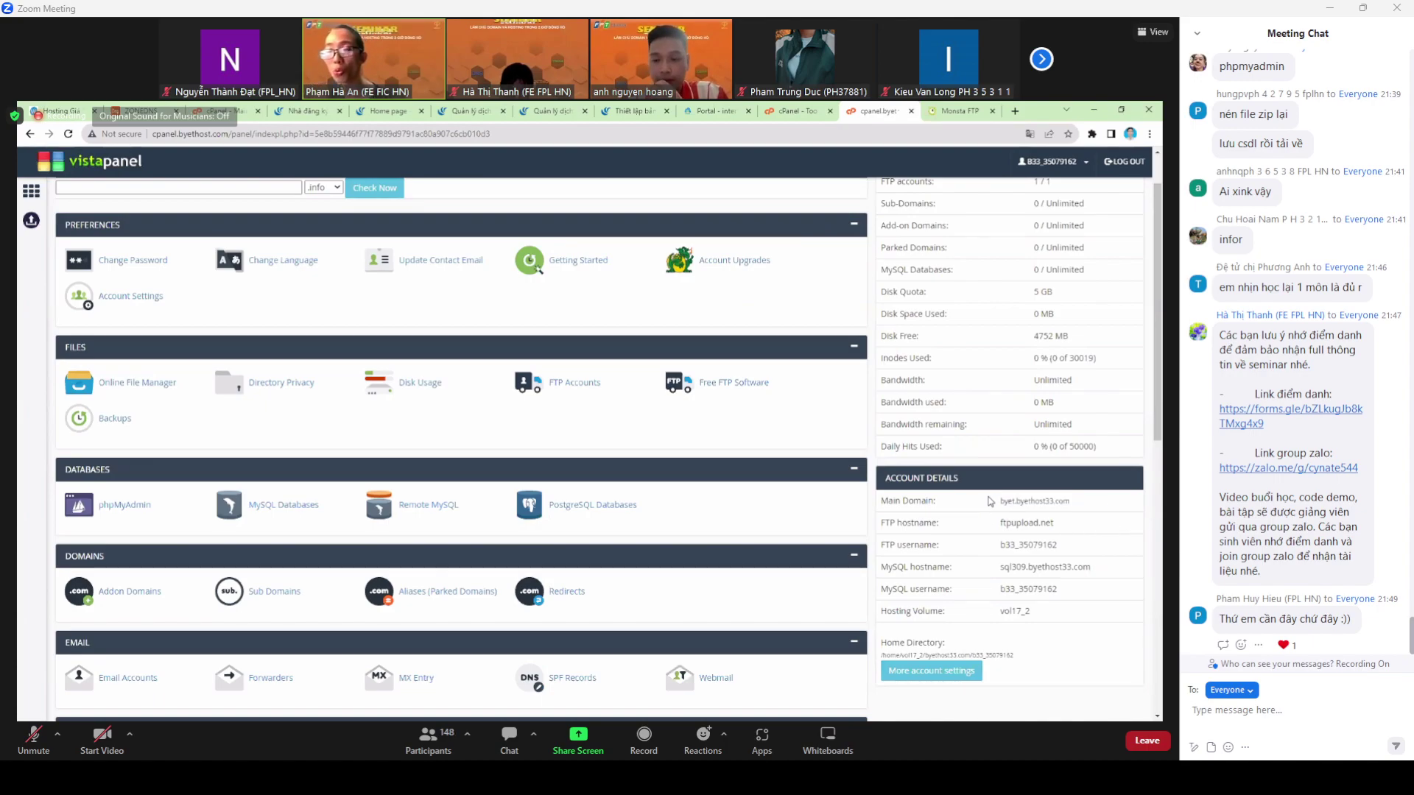
{"action": "left_click_drag", "start_coordinate": [999, 503], "coordinate": [1017, 505]}
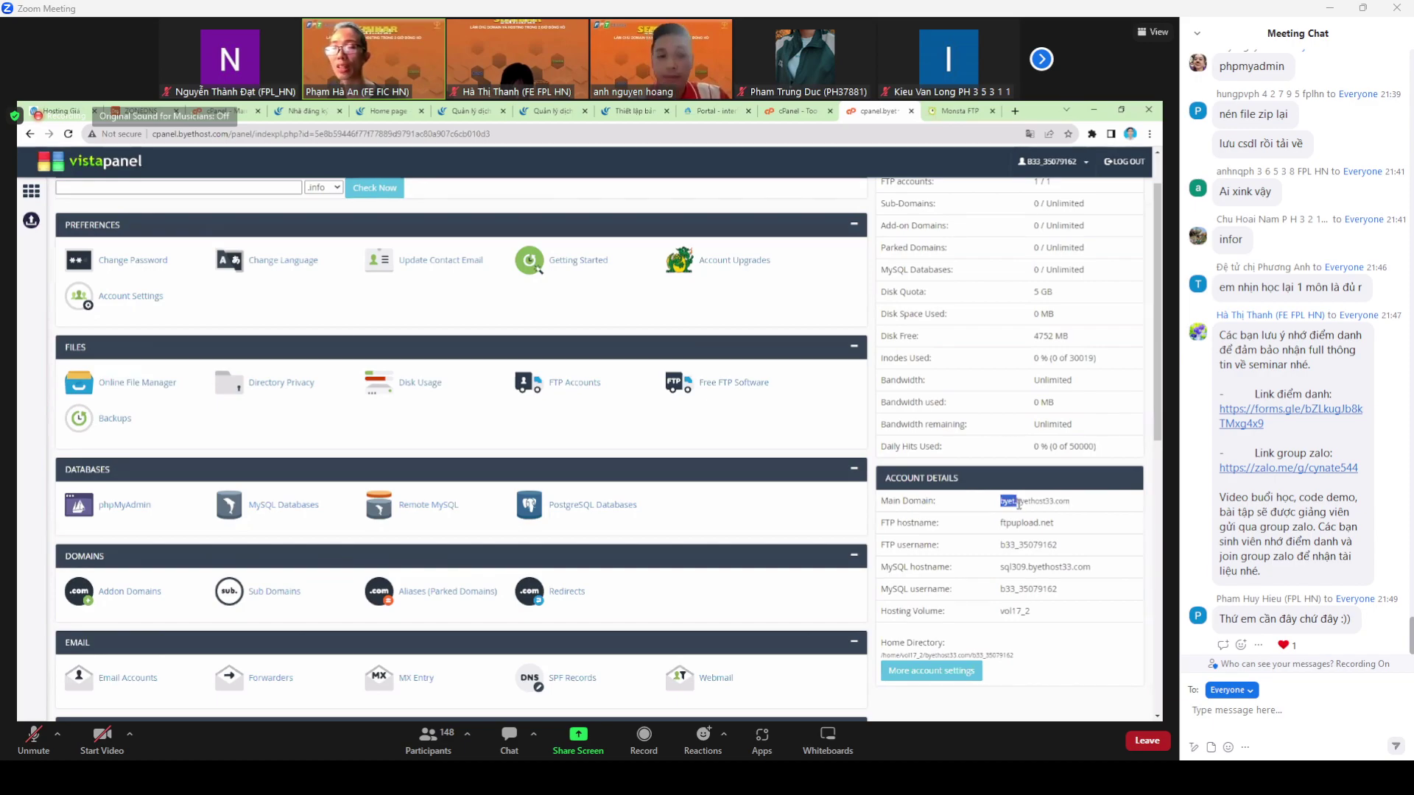
{"action": "left_click", "coordinate": [1107, 509]}
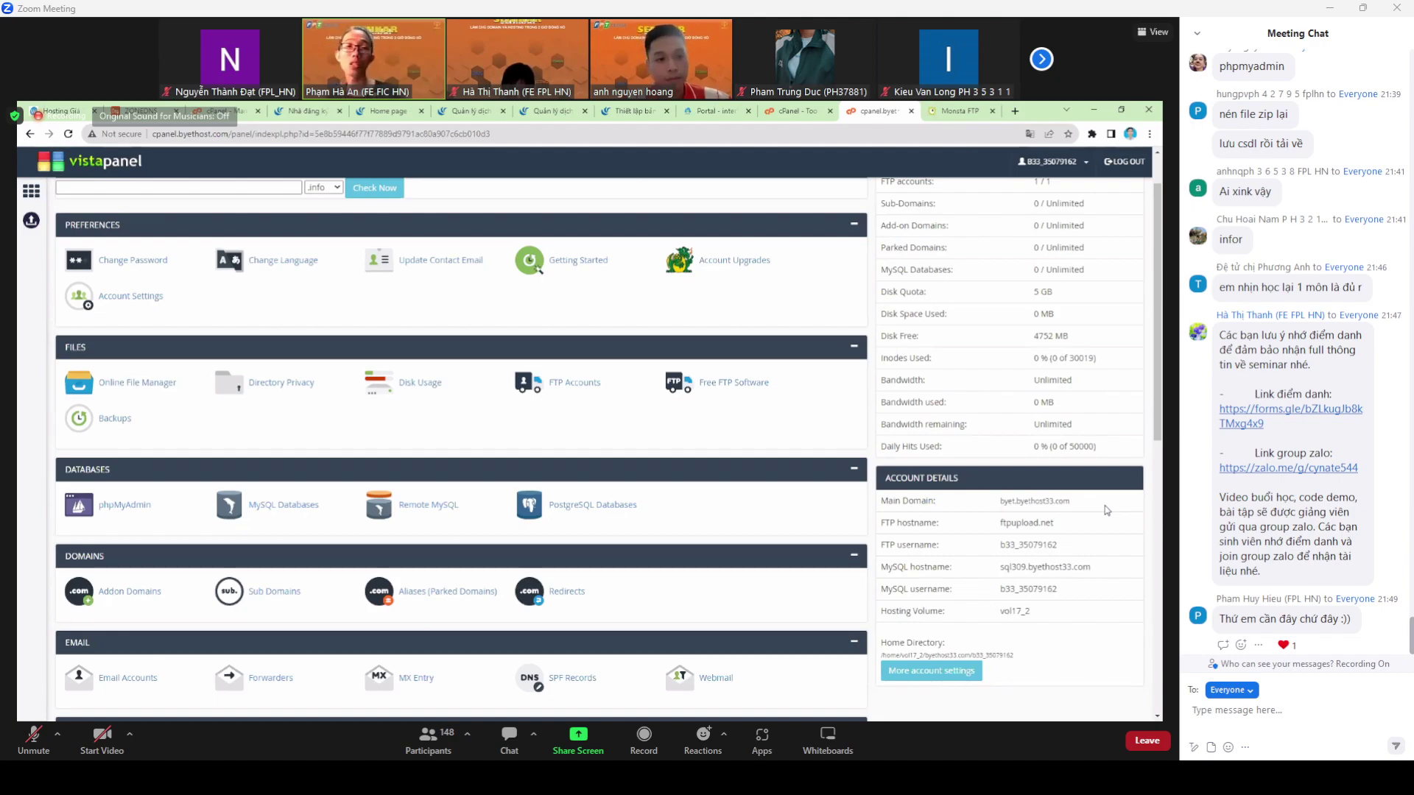
{"action": "scroll", "coordinate": [1016, 417], "scroll_direction": "up", "scroll_amount": 1}
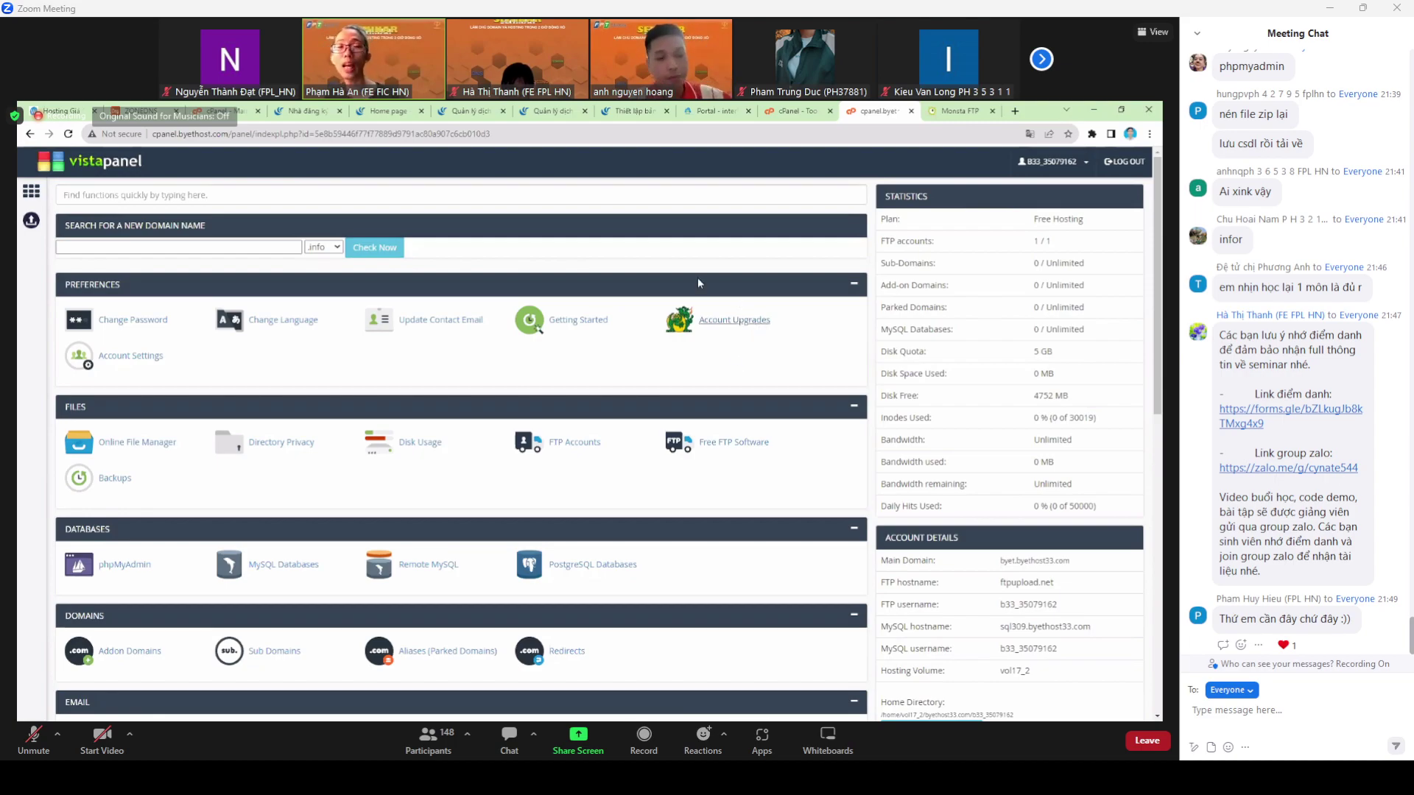
Return to Tenten's domain service list and open the nameserver settings for maverick.id.vn.
{"action": "left_click", "coordinate": [234, 107]}
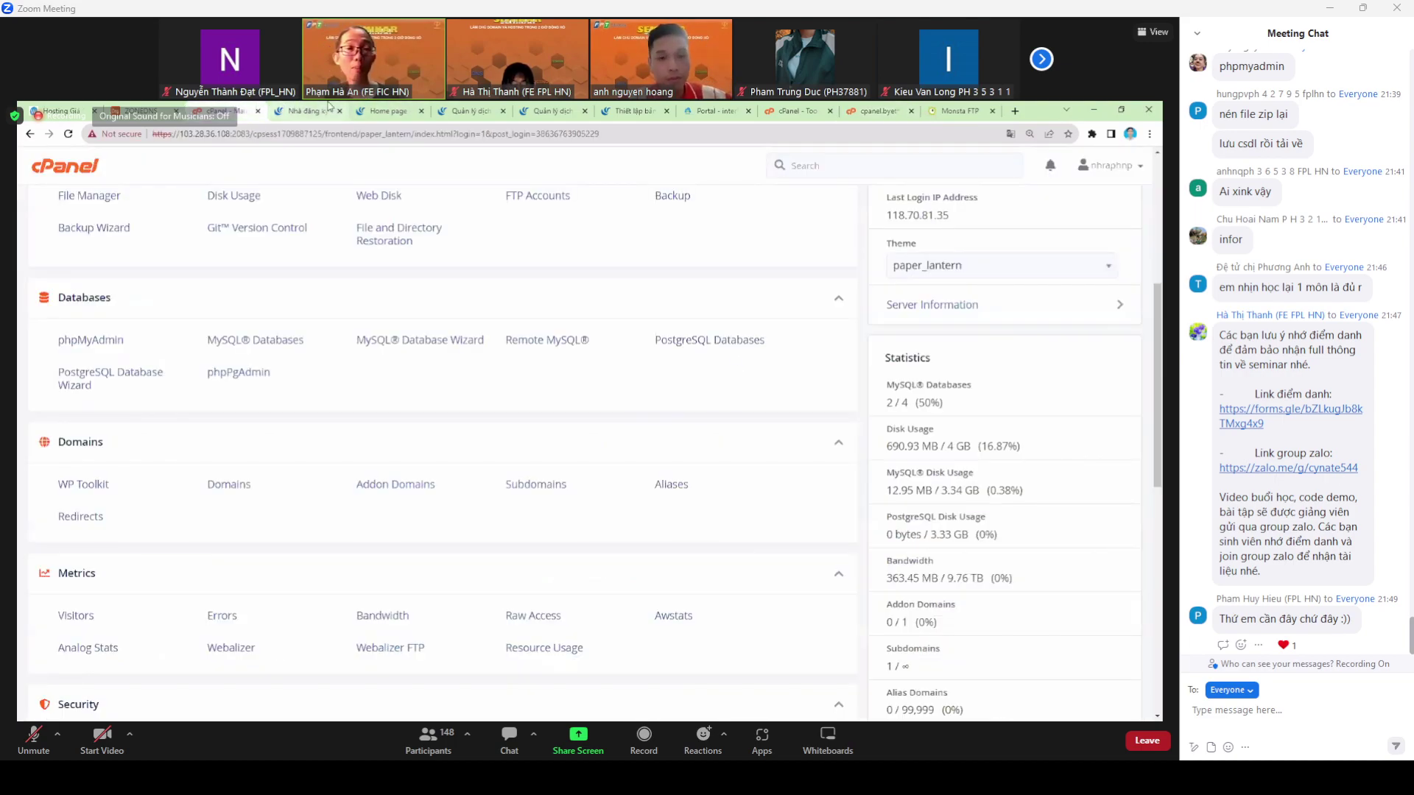
{"action": "left_click", "coordinate": [279, 110]}
{"action": "left_click", "coordinate": [404, 114]}
{"action": "left_click", "coordinate": [466, 112]}
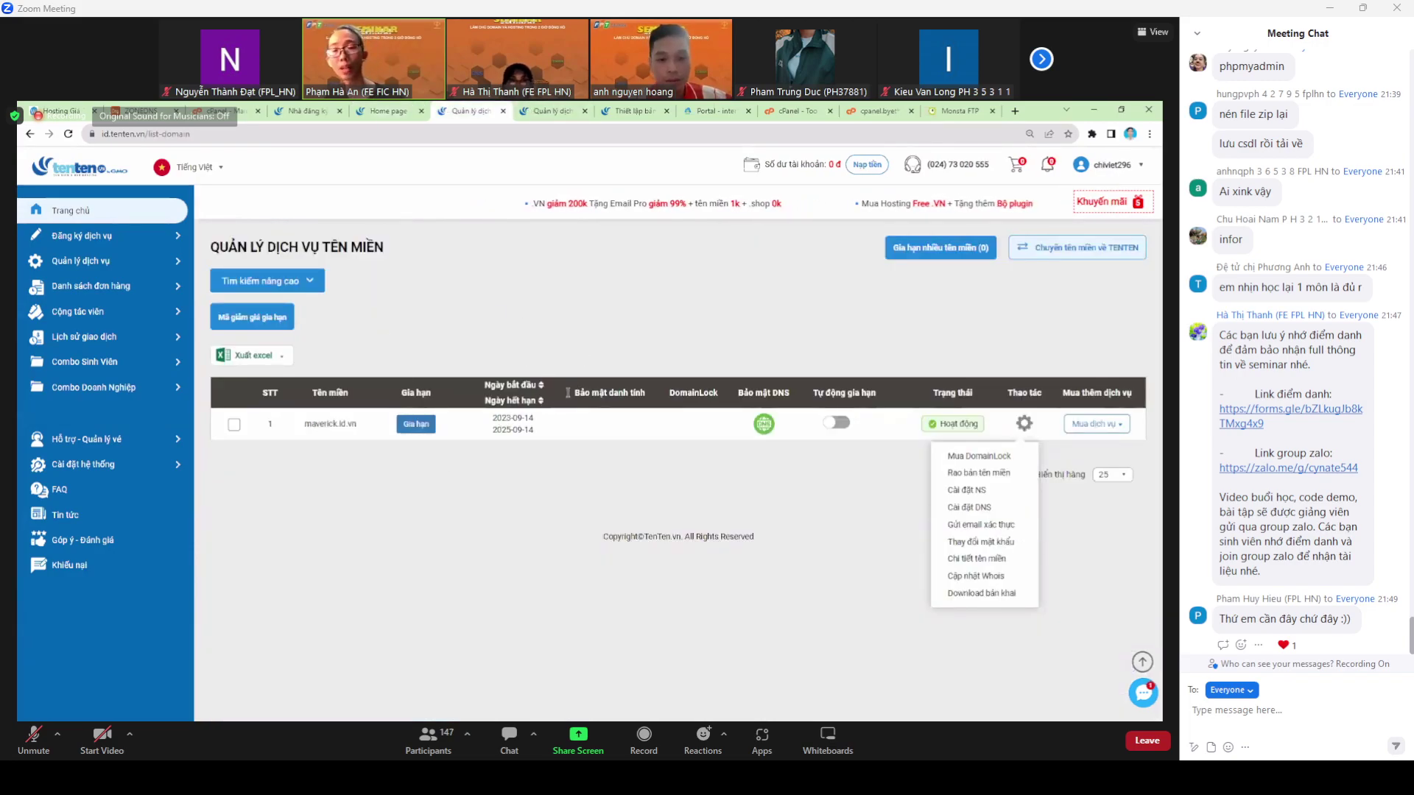
{"action": "left_click", "coordinate": [1025, 426]}
{"action": "left_click", "coordinate": [1024, 425]}
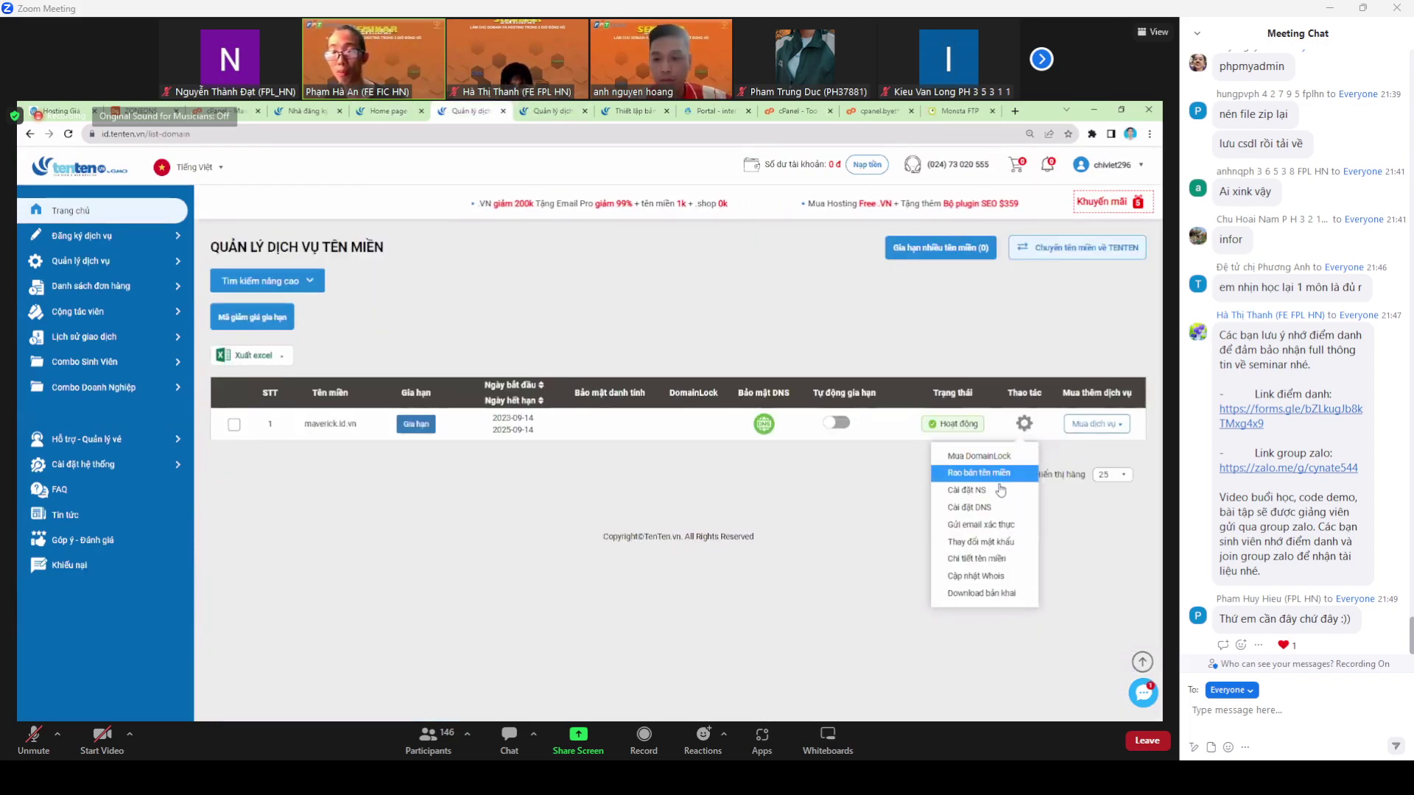
{"action": "left_click", "coordinate": [994, 490]}
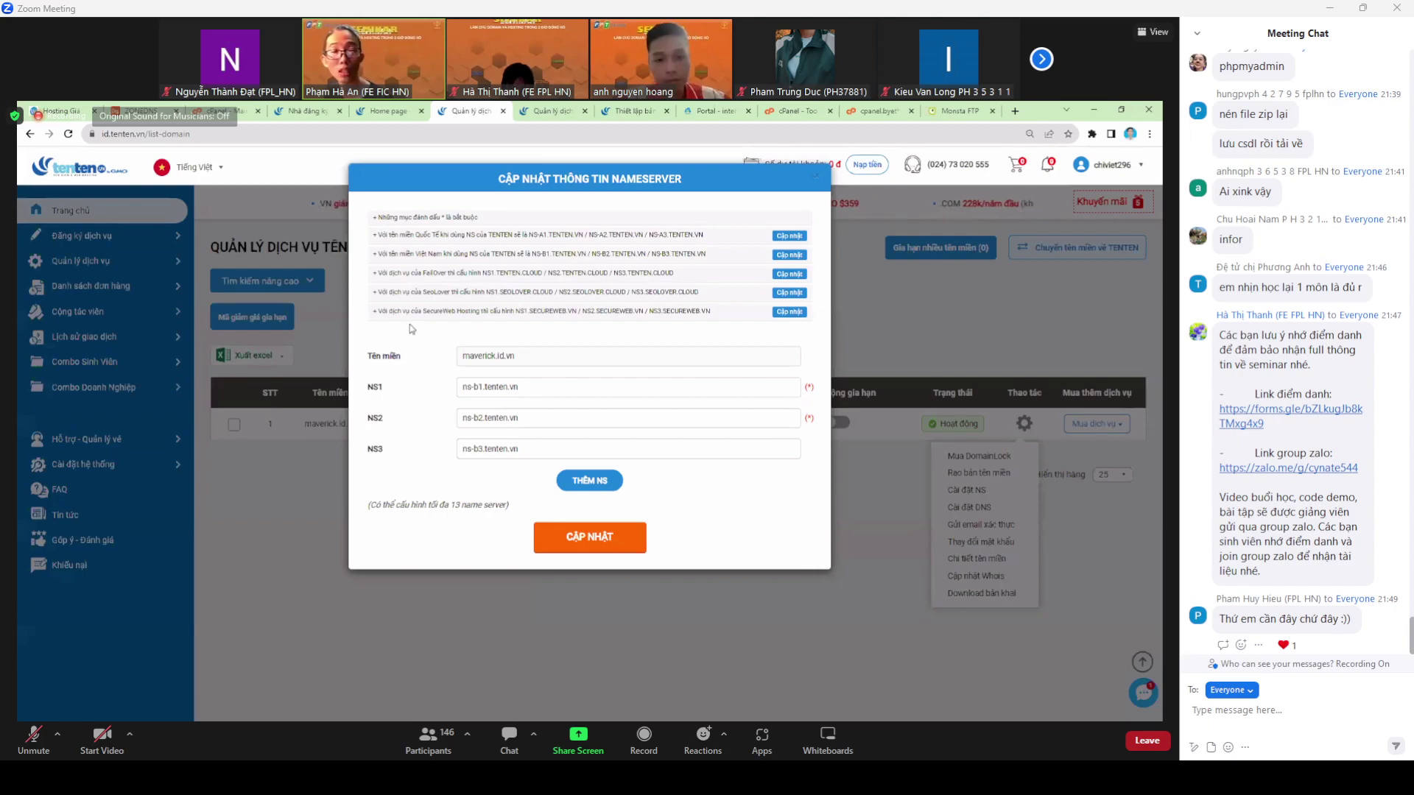
Highlight the NS3 nameserver entry and close the nameserver dialog without updating it.
{"action": "left_click_drag", "start_coordinate": [538, 390], "coordinate": [433, 448]}
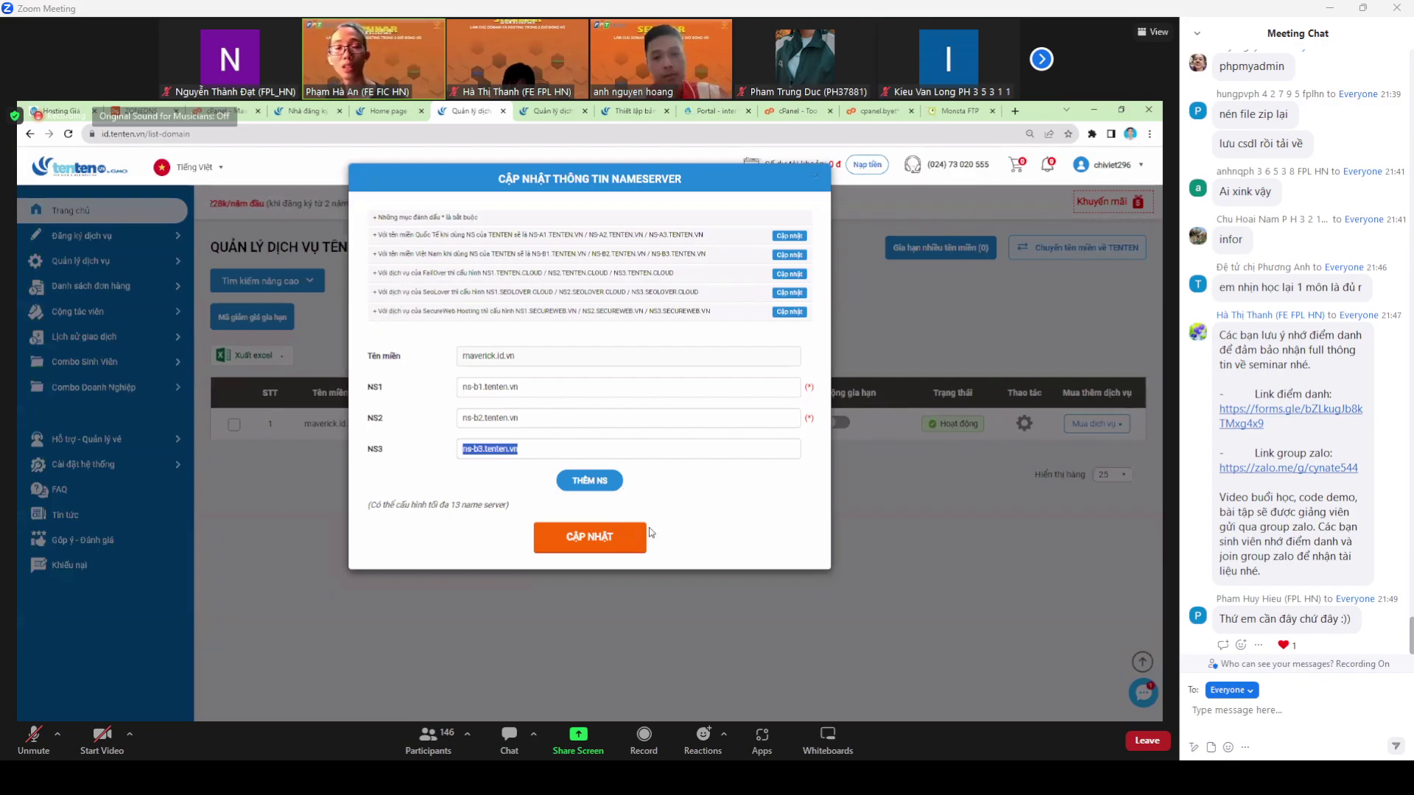
{"action": "left_click", "coordinate": [887, 542]}
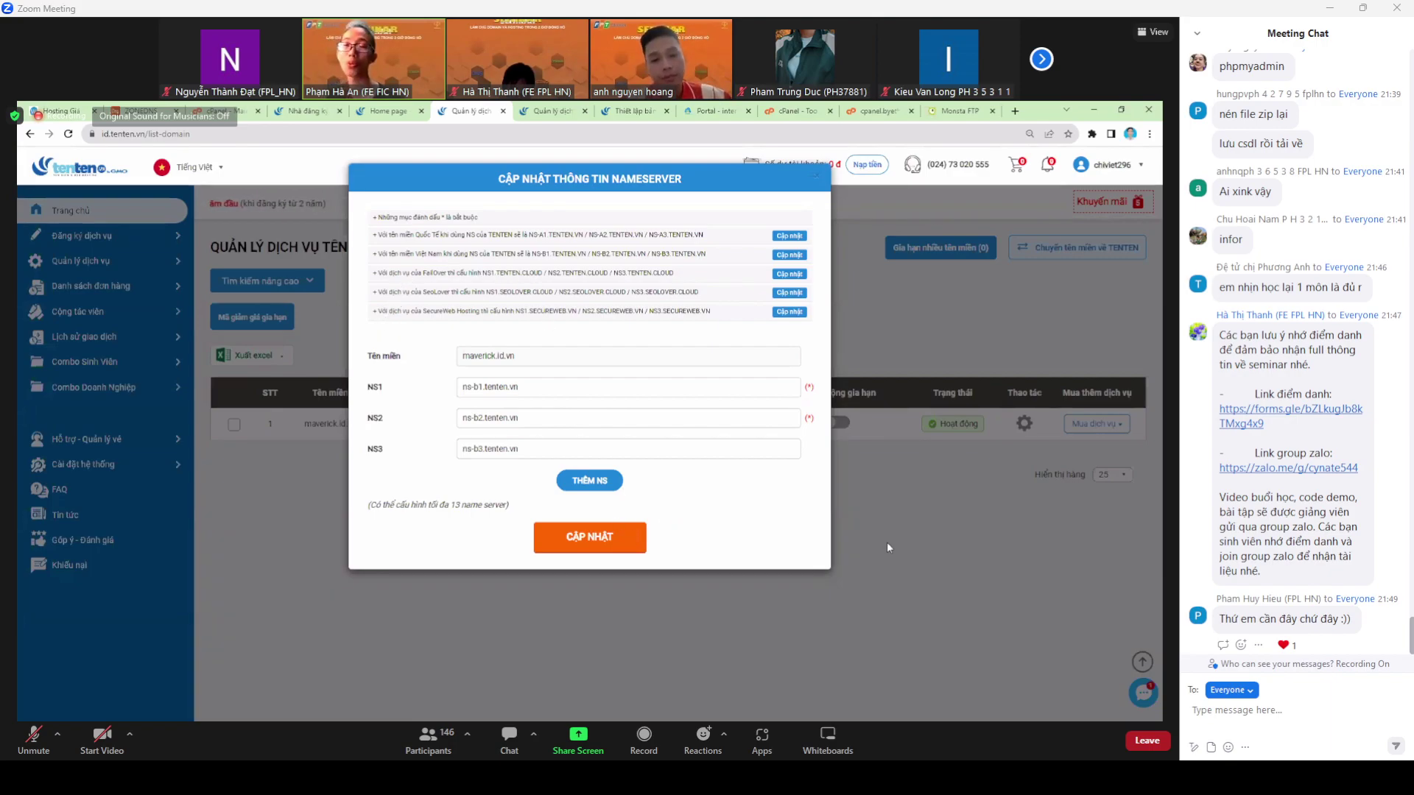
{"action": "left_click", "coordinate": [816, 176]}
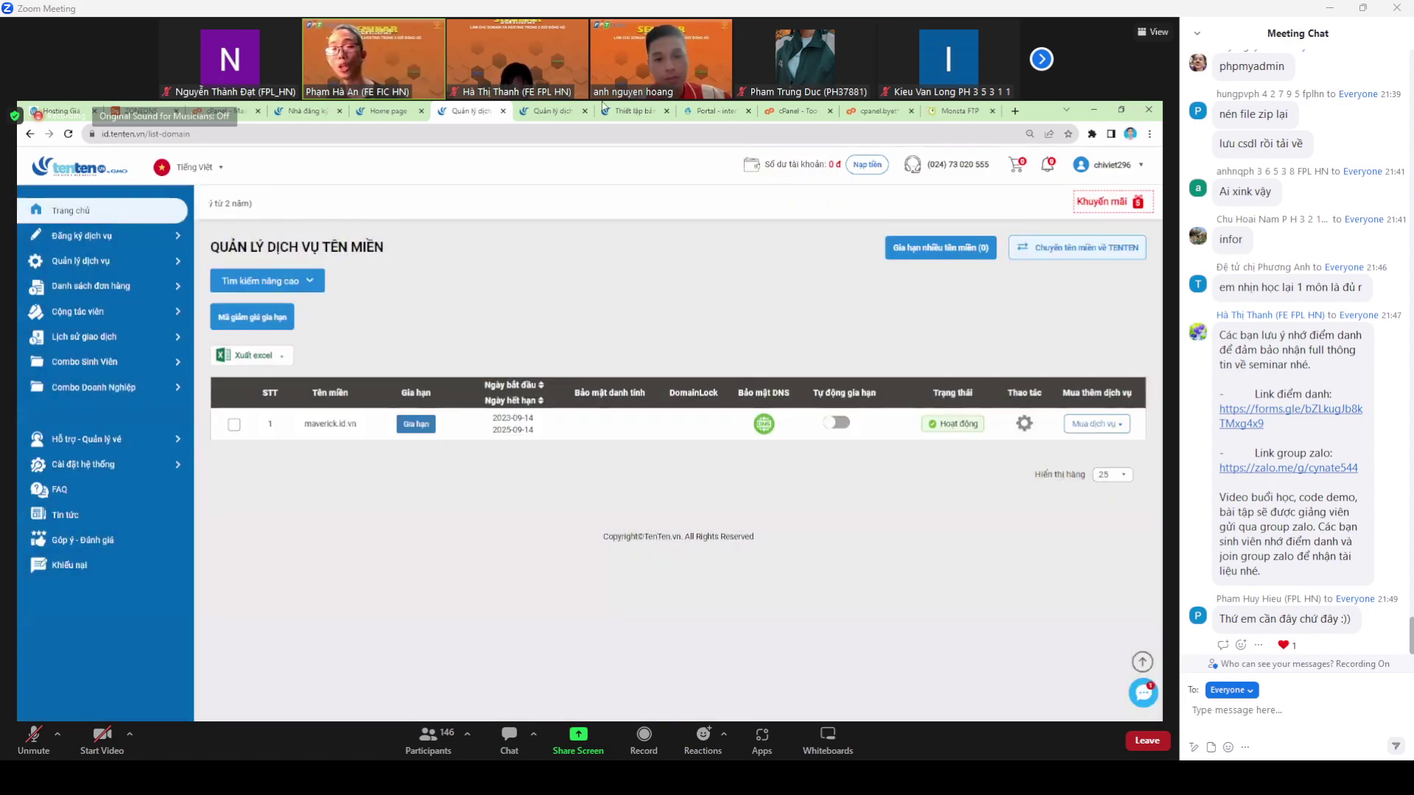